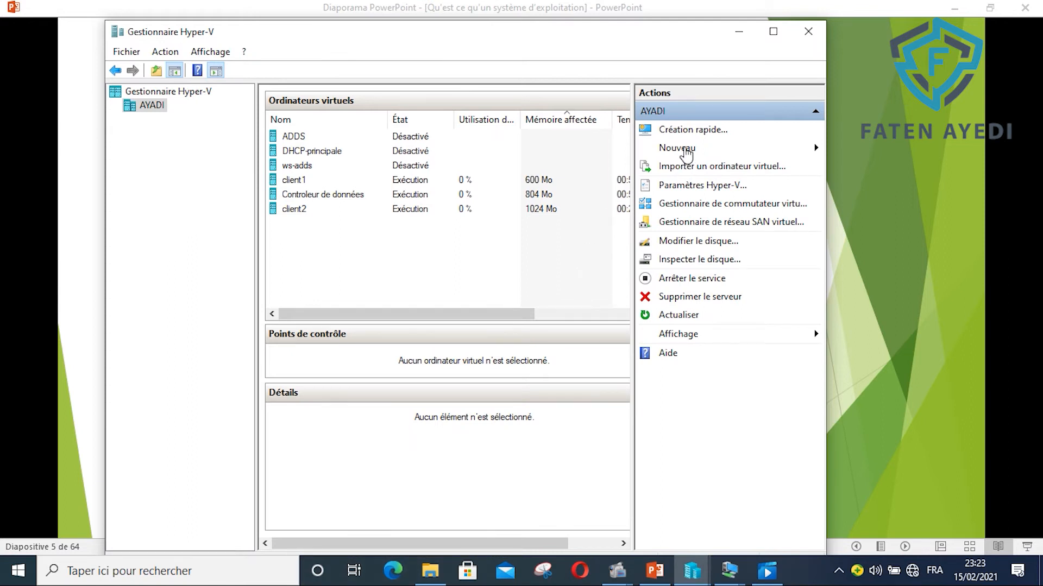
- Start creating a new virtual machine and name it cont-domaine
{"action": "left_click", "coordinate": [687, 153]}
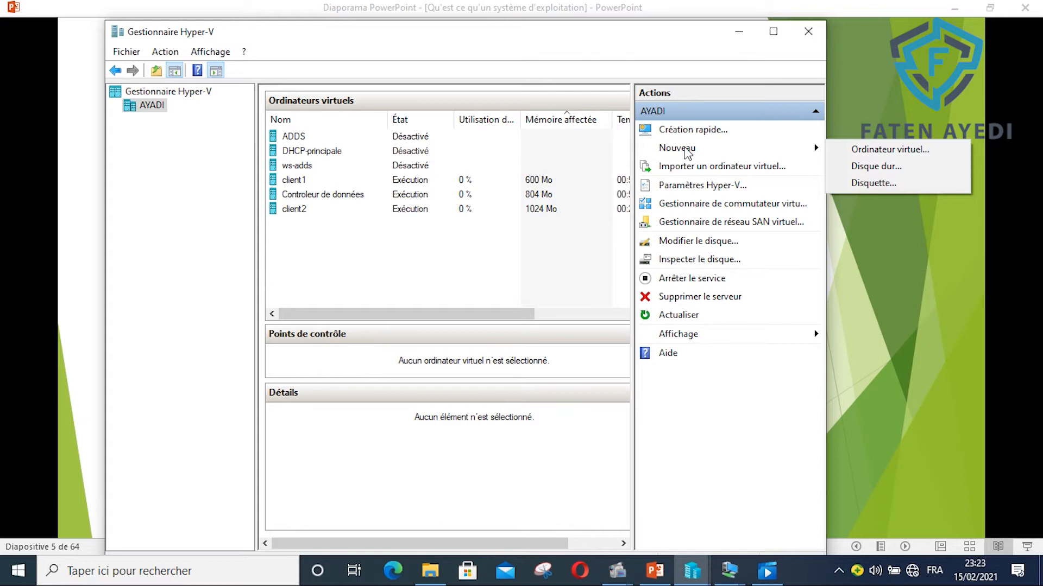
{"action": "left_click", "coordinate": [846, 150]}
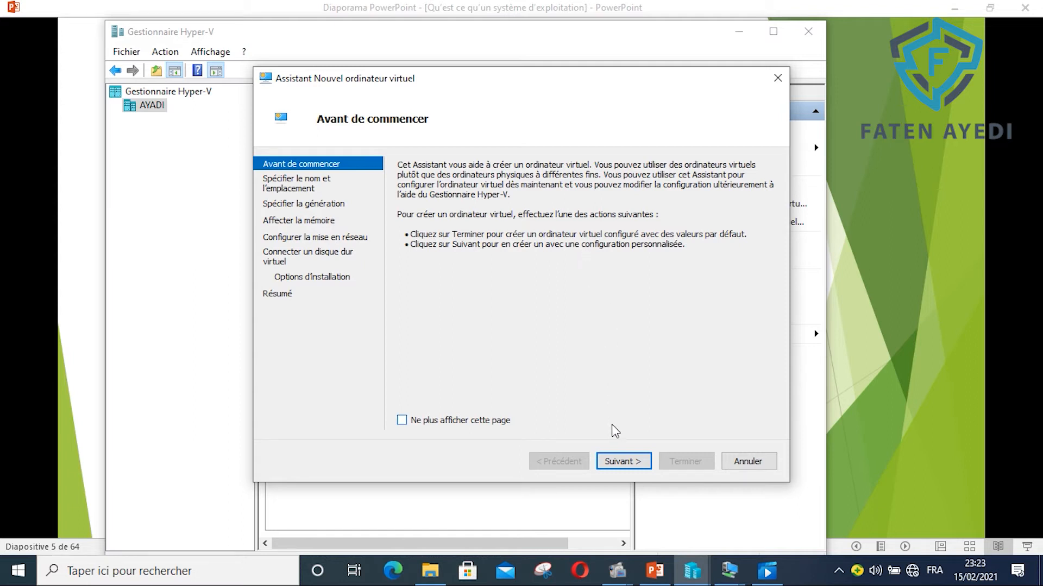
{"action": "left_click", "coordinate": [616, 461]}
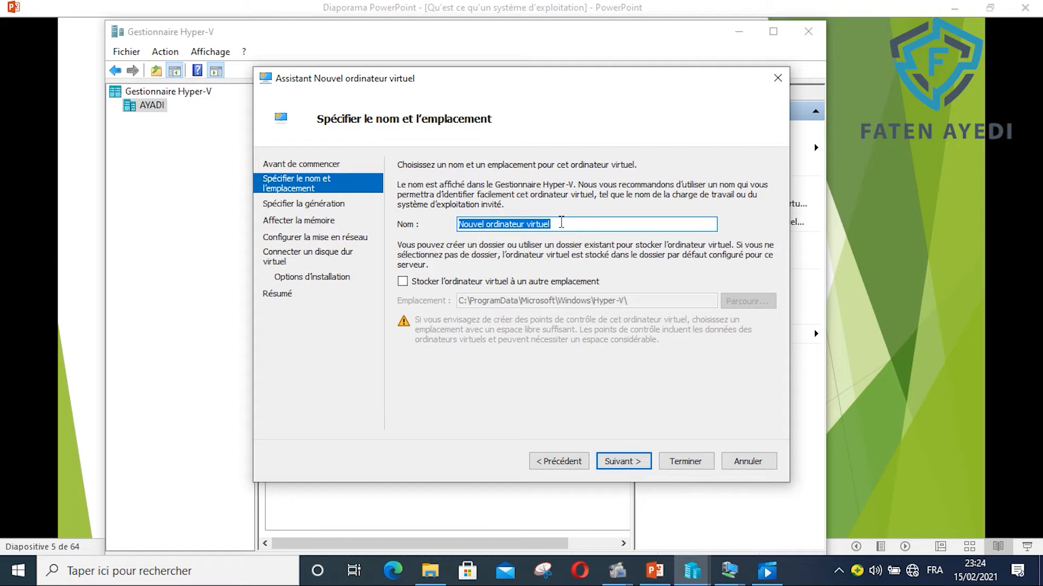
{"action": "type", "text": "ADD"}
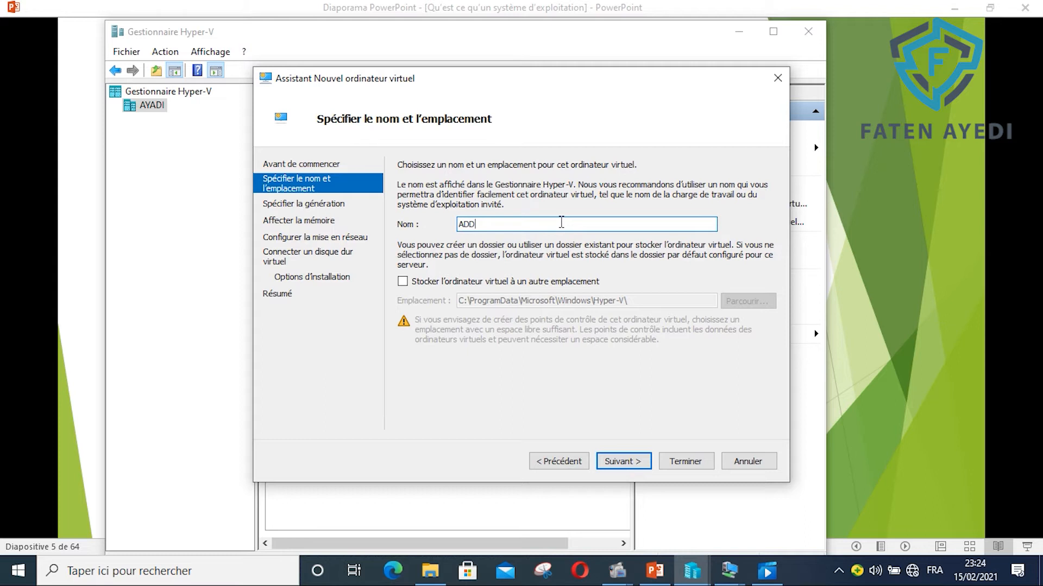
{"action": "key", "text": "BackSpace"}
{"action": "key", "text": "BackSpace"}
{"action": "key", "text": "BackSpace"}
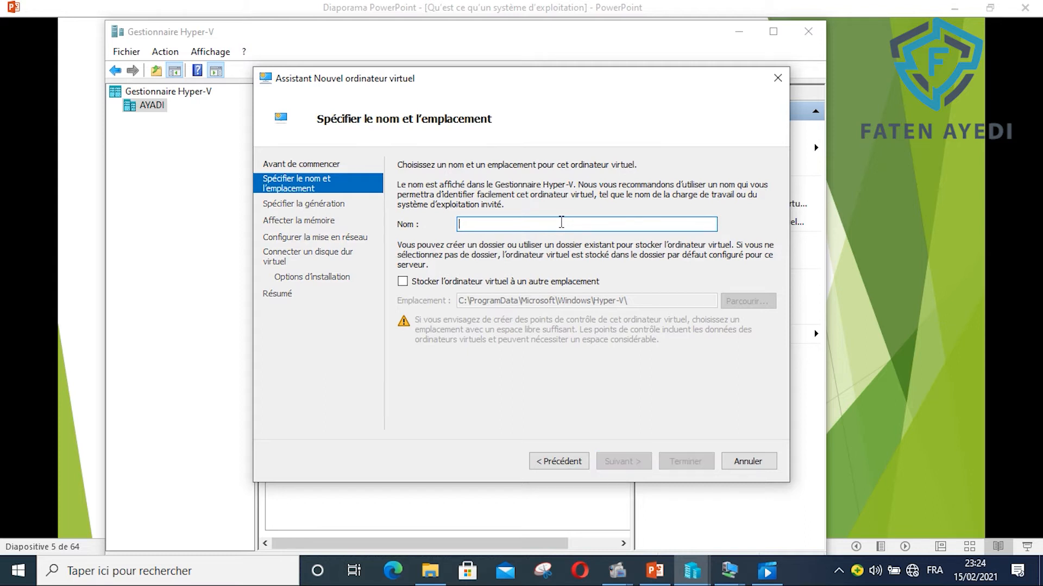
{"action": "type", "text": "cont"}
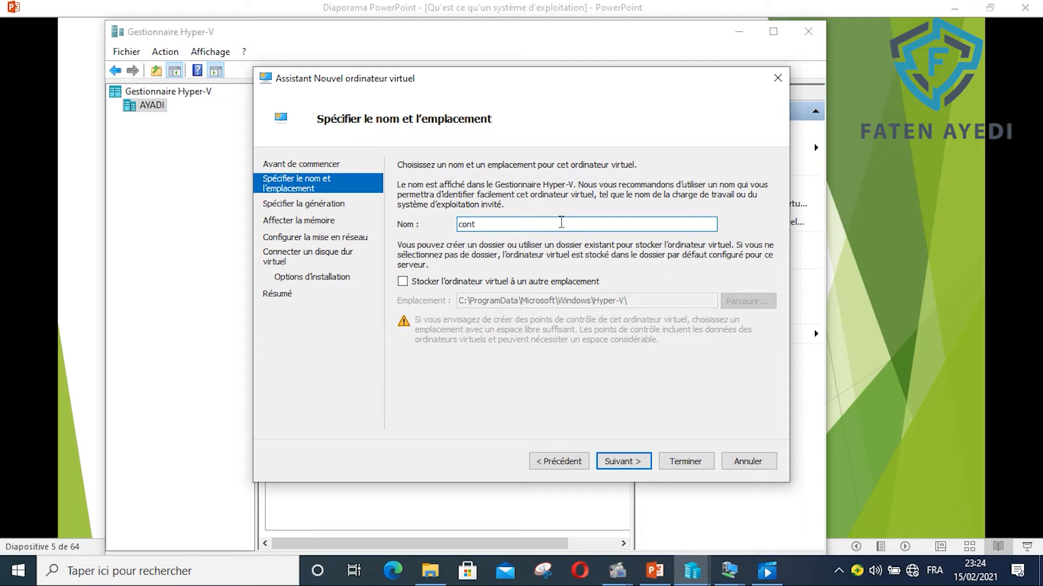
{"action": "type", "text": "-domaine"}
- Store the virtual machine in another location, choosing the folder E:\machine virtuelle, and accept the name and location
{"action": "left_click", "coordinate": [403, 282]}
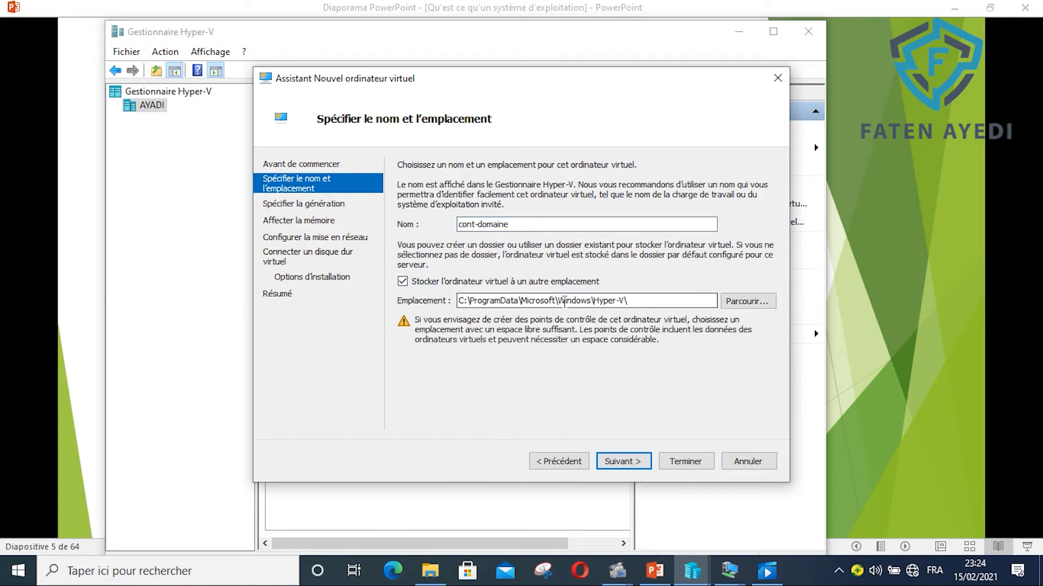
{"action": "left_click", "coordinate": [737, 305]}
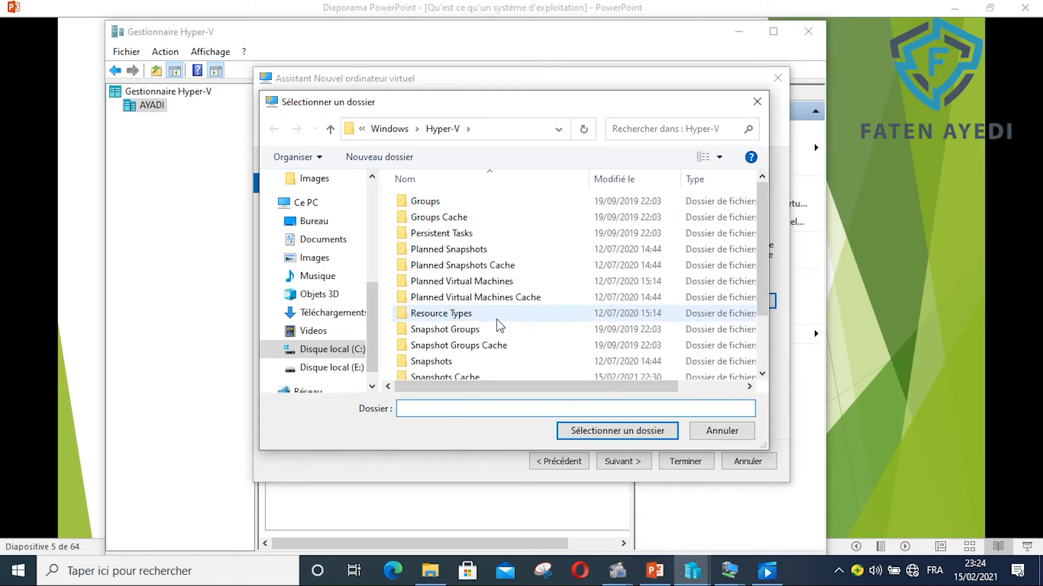
{"action": "left_click", "coordinate": [336, 367]}
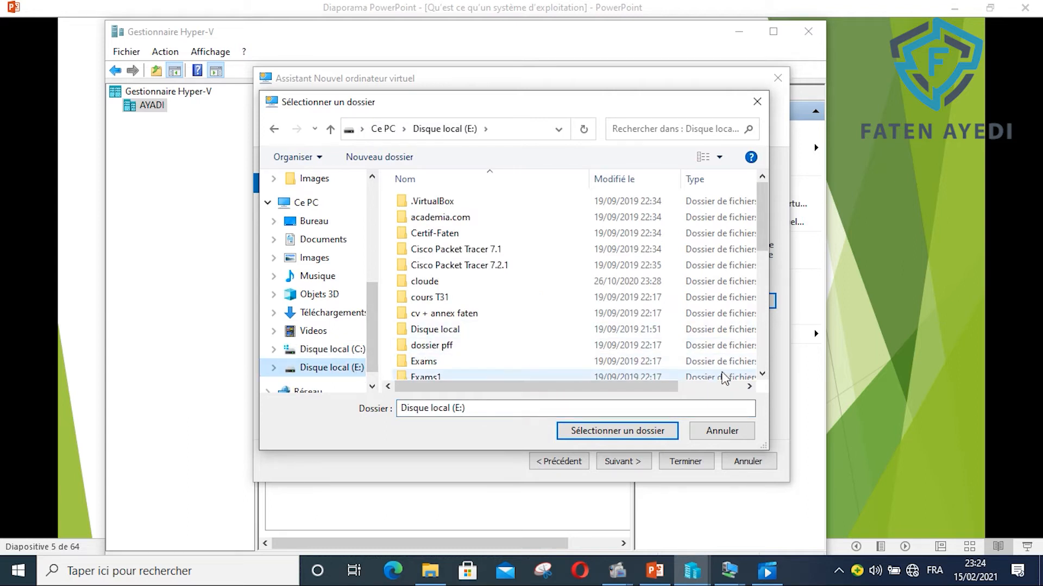
{"action": "left_click", "coordinate": [762, 375]}
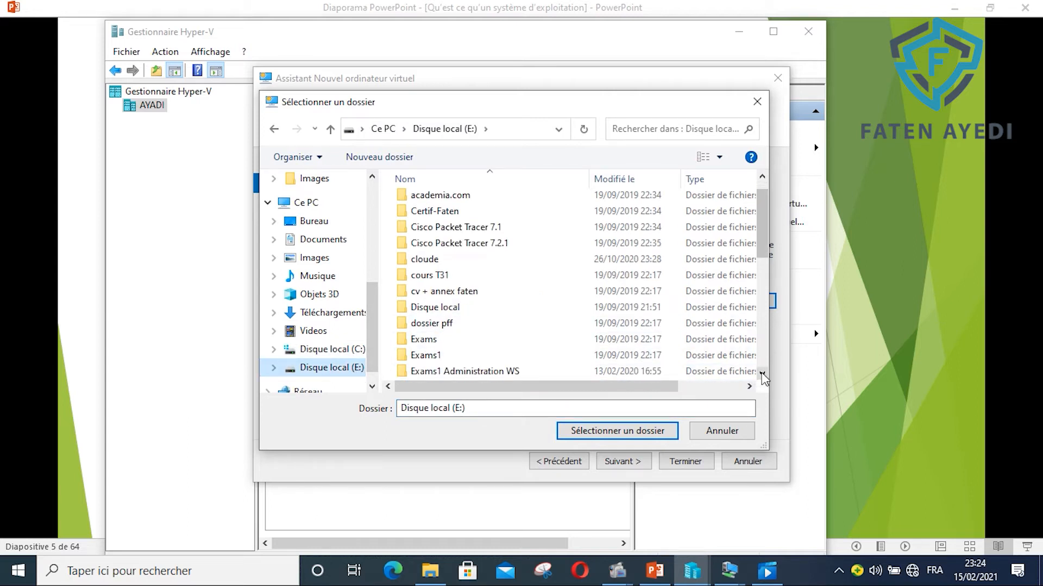
{"action": "left_click", "coordinate": [762, 375]}
{"action": "left_click", "coordinate": [762, 374]}
{"action": "left_click", "coordinate": [762, 374]}
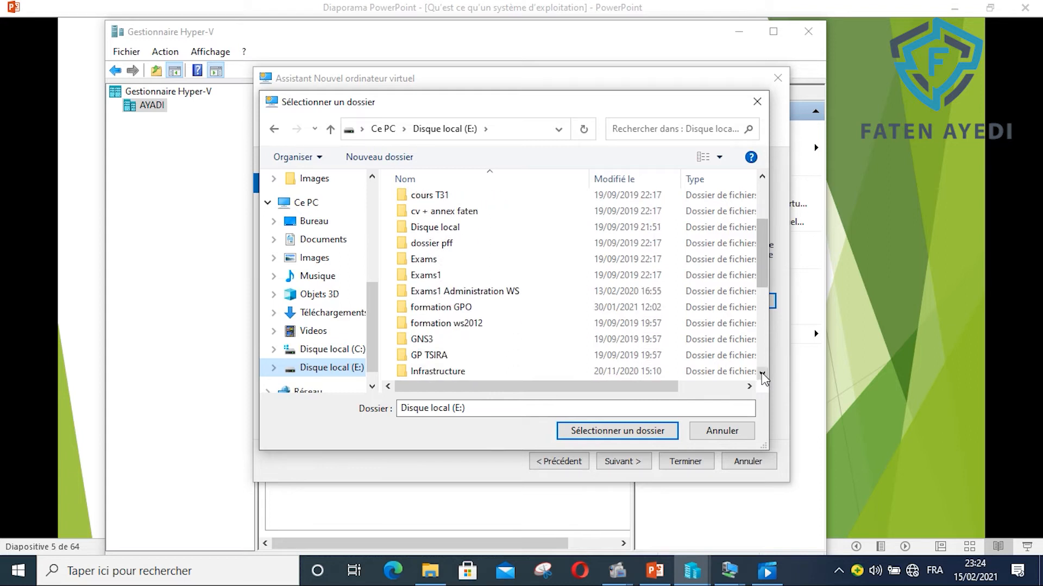
{"action": "left_click", "coordinate": [763, 374]}
{"action": "left_click", "coordinate": [762, 374]}
{"action": "left_click", "coordinate": [762, 374]}
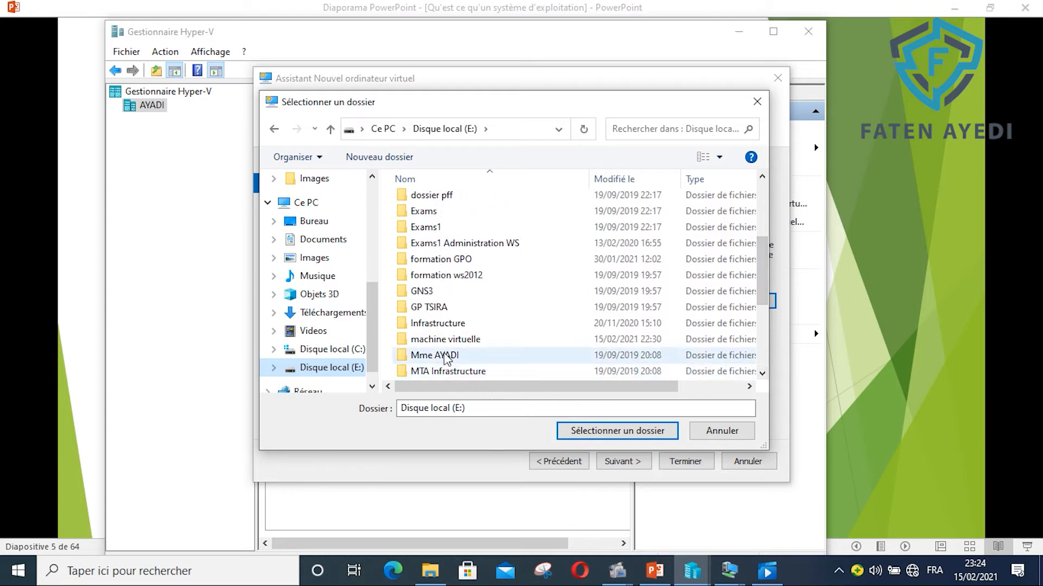
{"action": "double_click", "coordinate": [474, 335]}
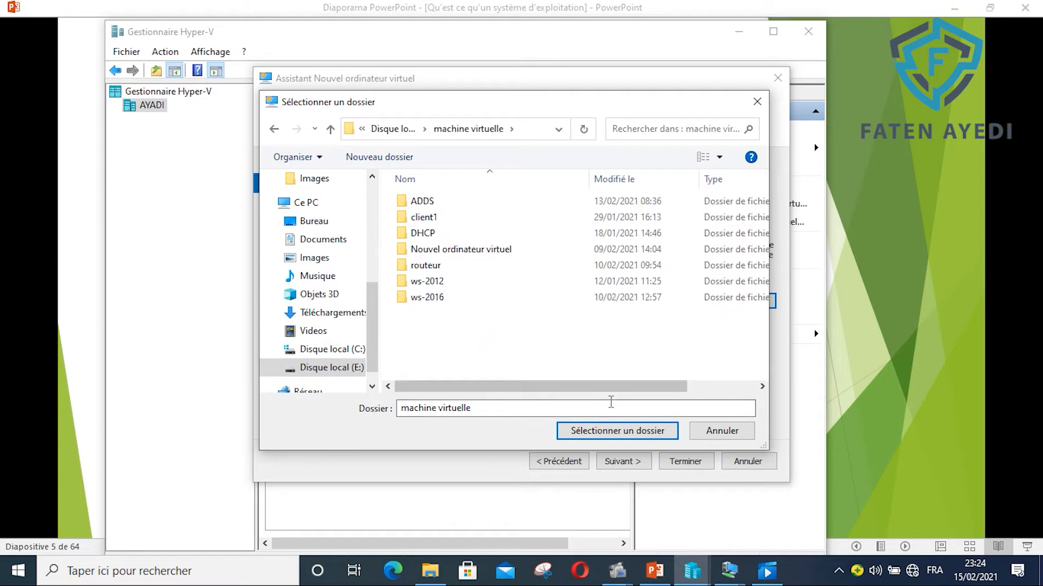
{"action": "left_click", "coordinate": [632, 435]}
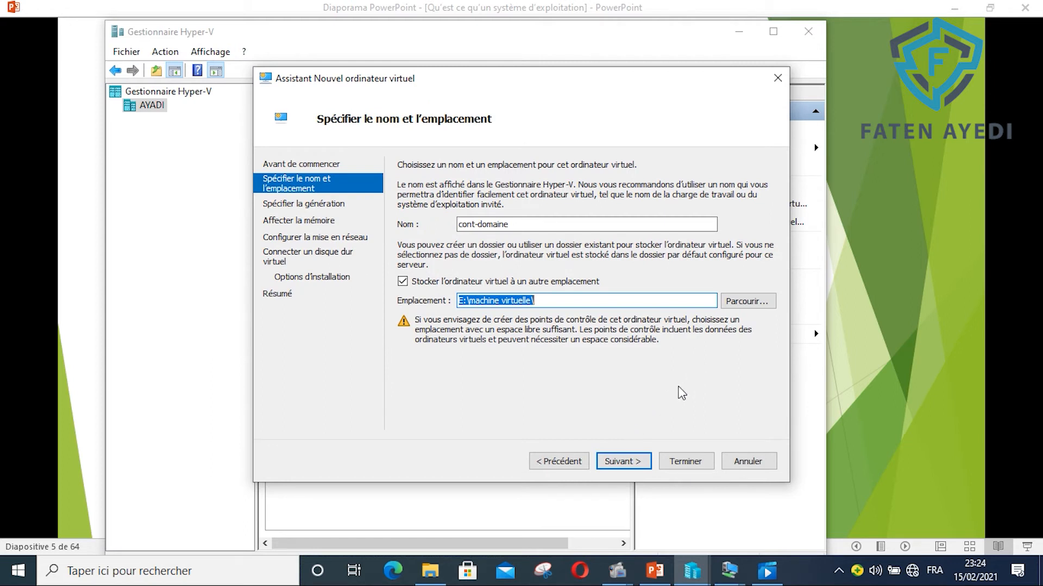
{"action": "left_click", "coordinate": [621, 462]}
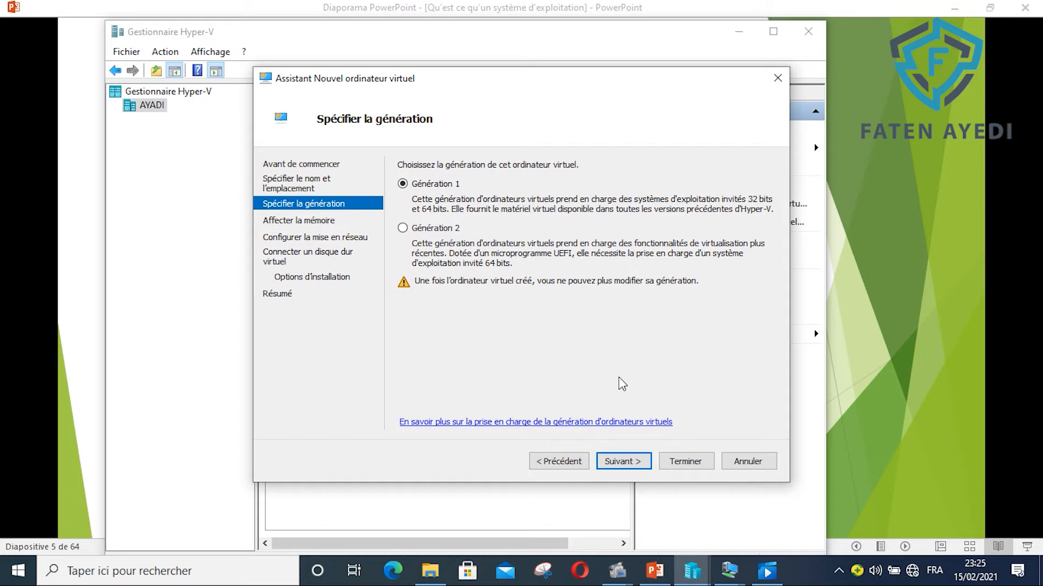
- Keep Generation 1 for the virtual machine and set its startup memory to 600 MB
{"action": "left_click", "coordinate": [623, 462]}
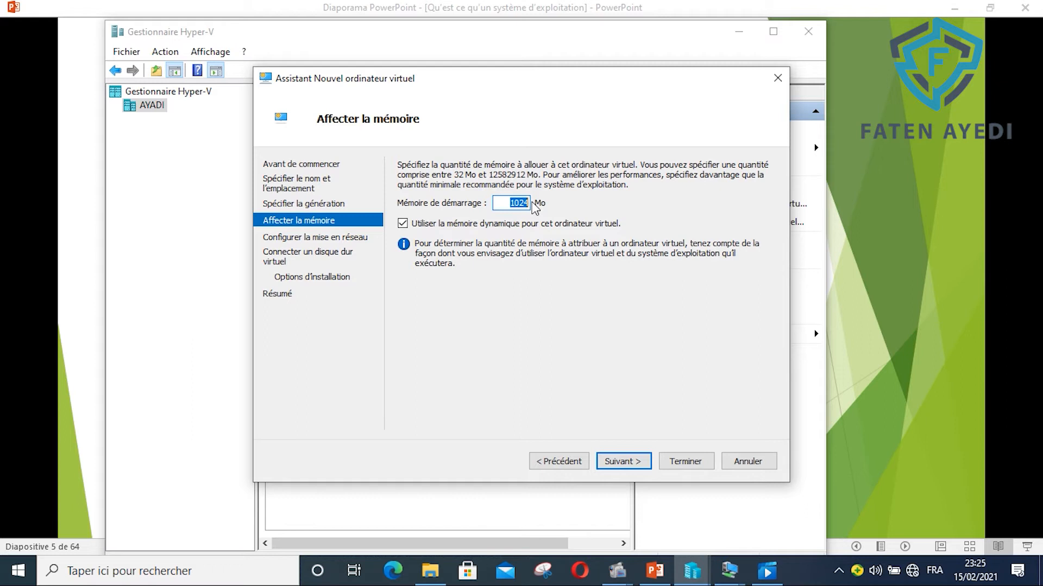
{"action": "type", "text": "600"}
{"action": "left_click", "coordinate": [617, 463]}
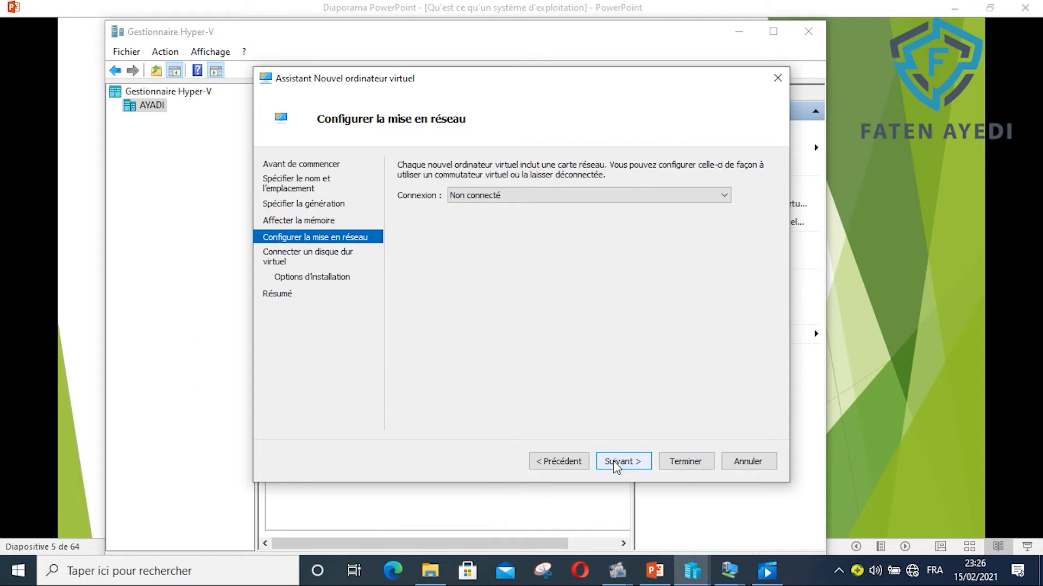
- Connect the virtual machine's network adapter to the virtual switch c1
{"action": "left_click", "coordinate": [725, 195]}
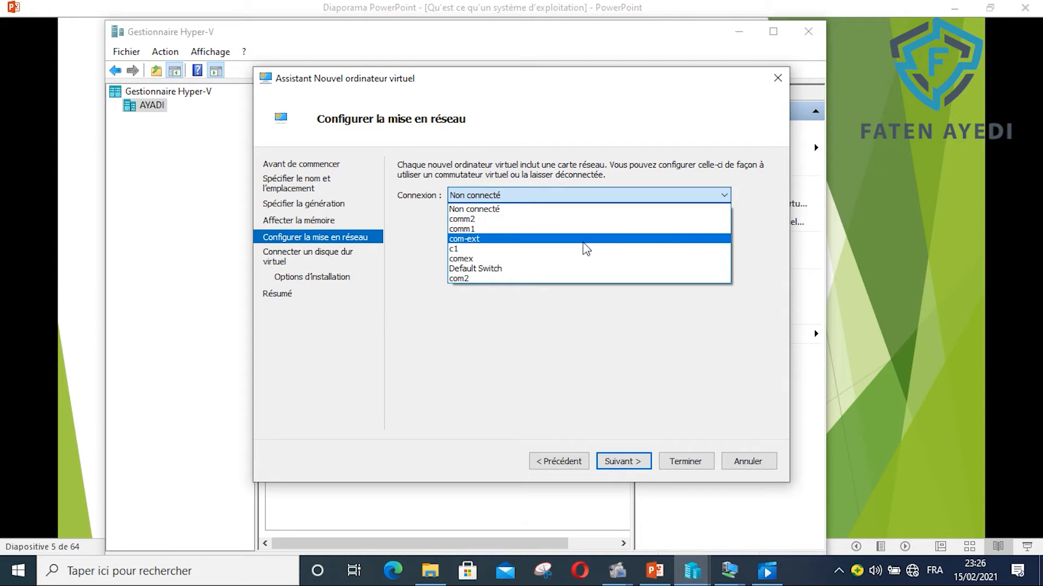
{"action": "left_click", "coordinate": [471, 248]}
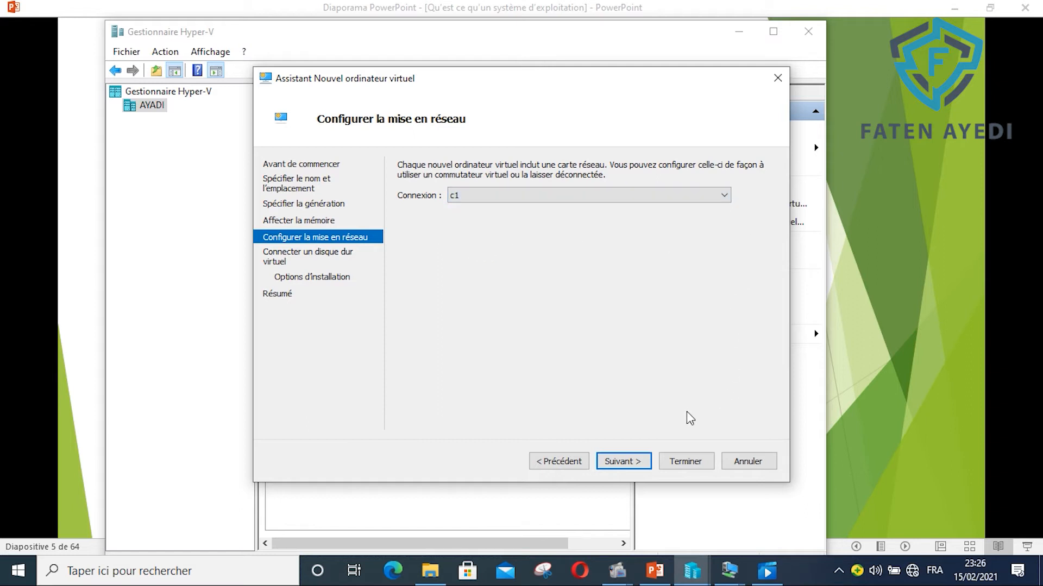
{"action": "left_click", "coordinate": [636, 464]}
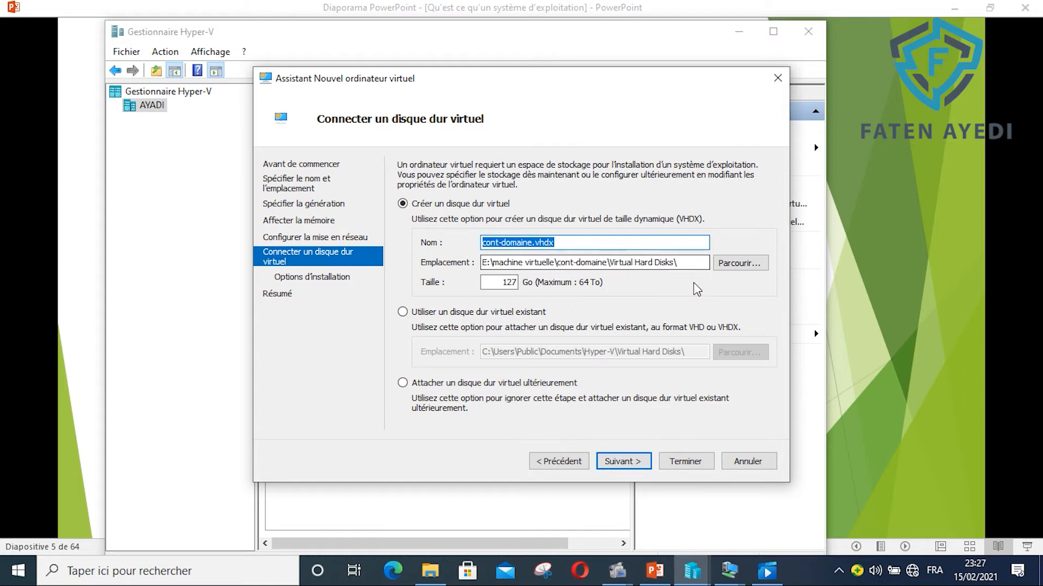
- Set the new virtual hard disk's location to the folder E:\machine virtuelle
{"action": "left_click", "coordinate": [737, 269]}
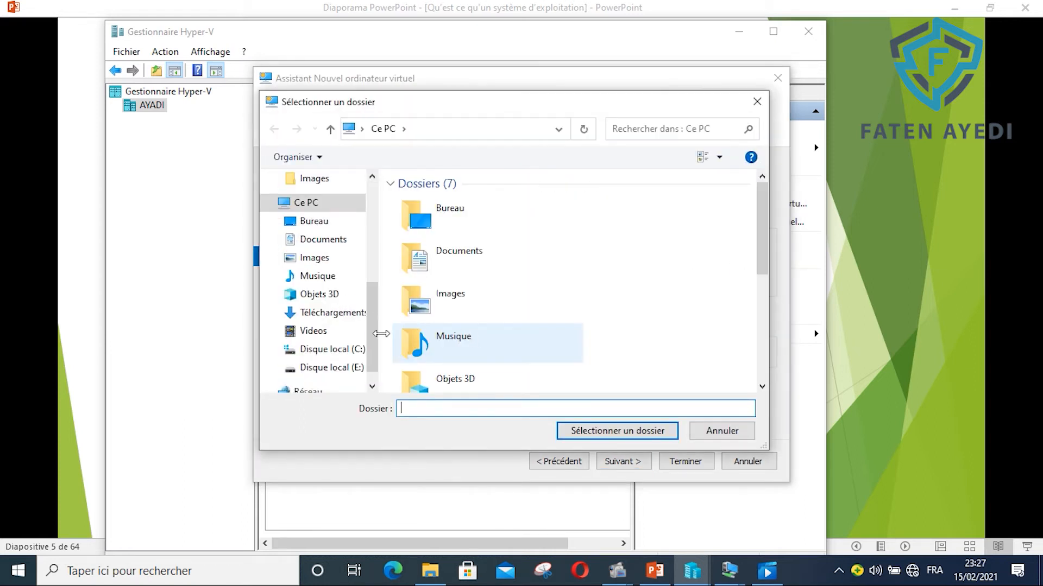
{"action": "left_click", "coordinate": [348, 368]}
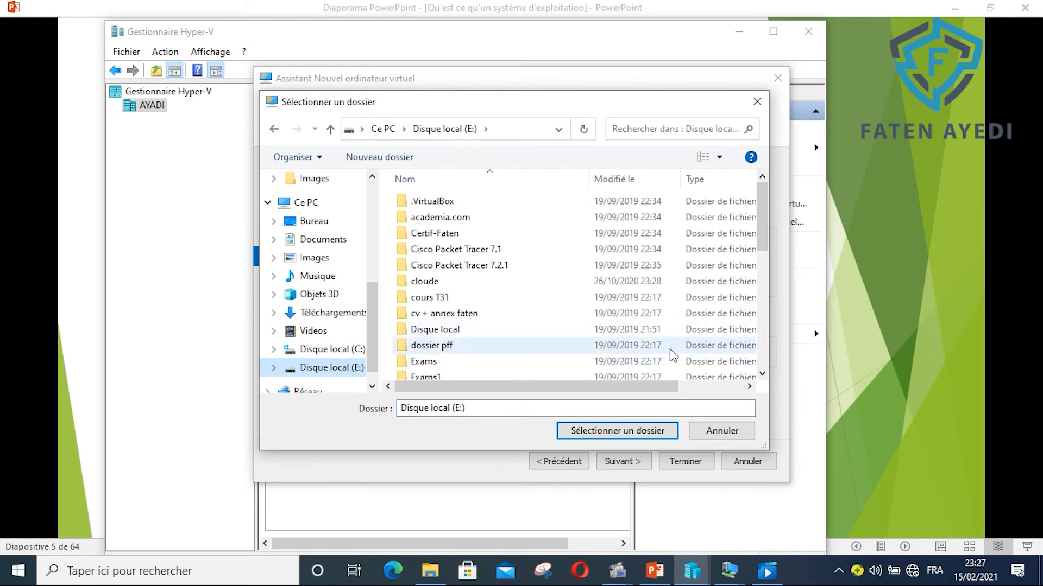
{"action": "left_click_drag", "start_coordinate": [761, 376], "coordinate": [762, 376]}
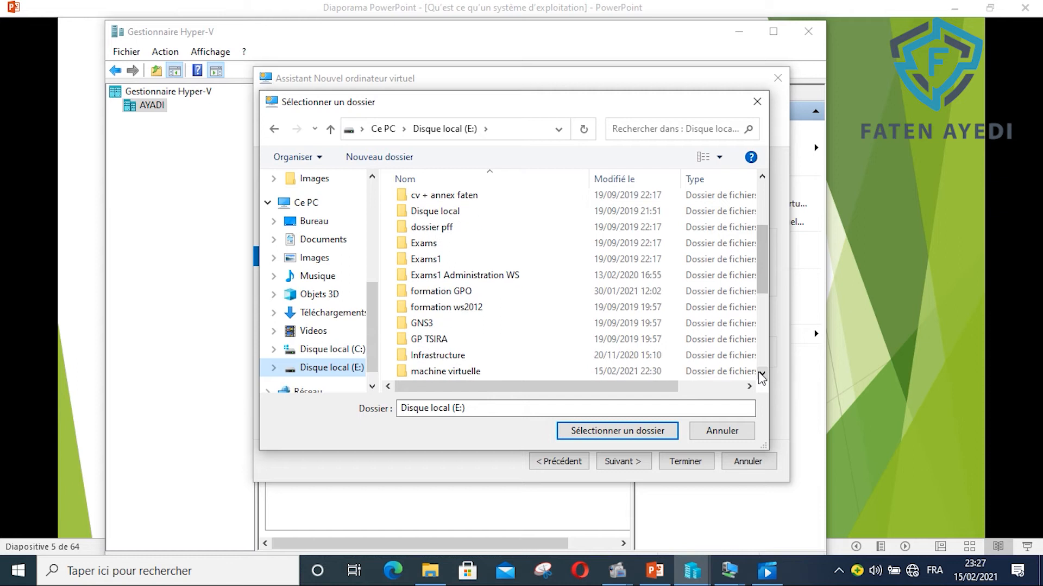
{"action": "double_click", "coordinate": [464, 373]}
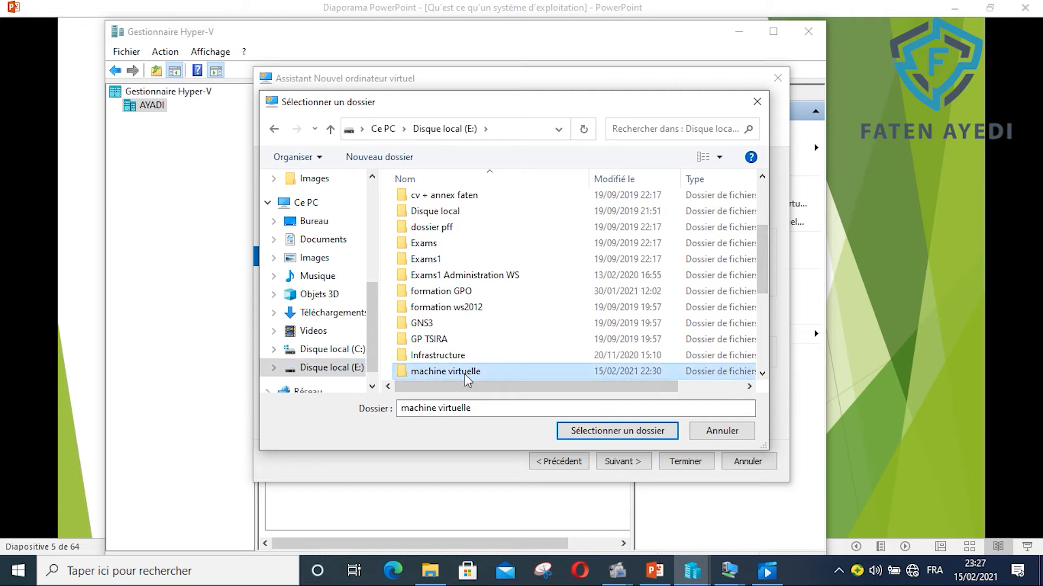
{"action": "left_click", "coordinate": [599, 433]}
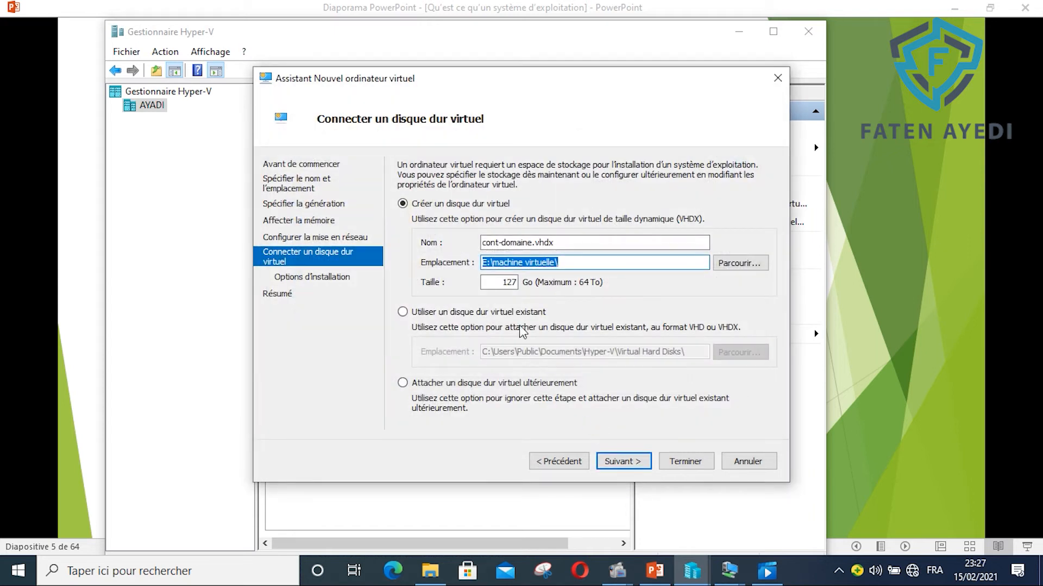
- Set the virtual hard disk's size to 10 GB and accept the disk settings
{"action": "left_click", "coordinate": [514, 282]}
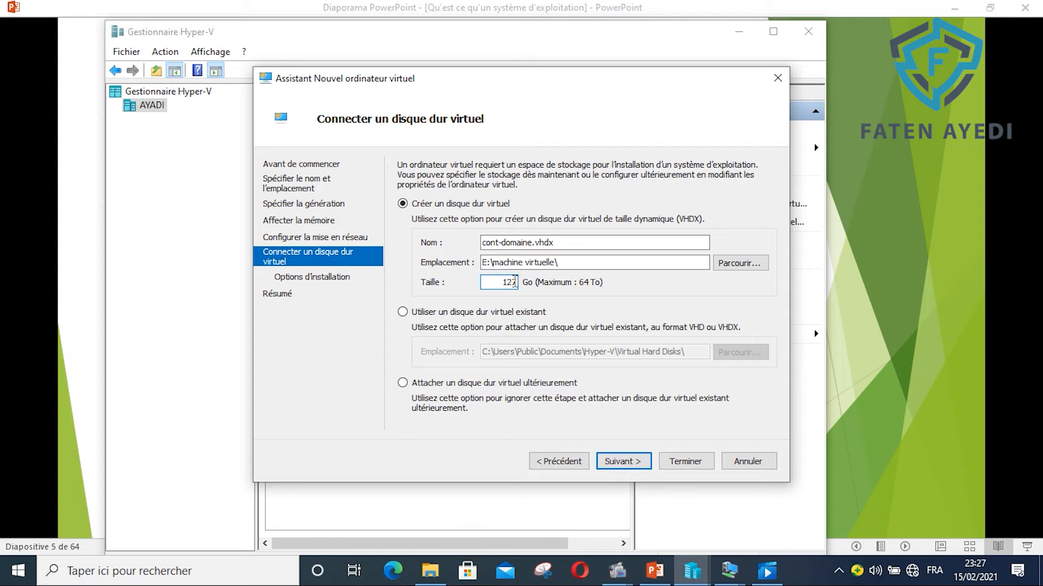
{"action": "key", "text": "BackSpace"}
{"action": "key", "text": "BackSpace"}
{"action": "key", "text": "BackSpace"}
{"action": "type", "text": "10"}
{"action": "left_click", "coordinate": [607, 460]}
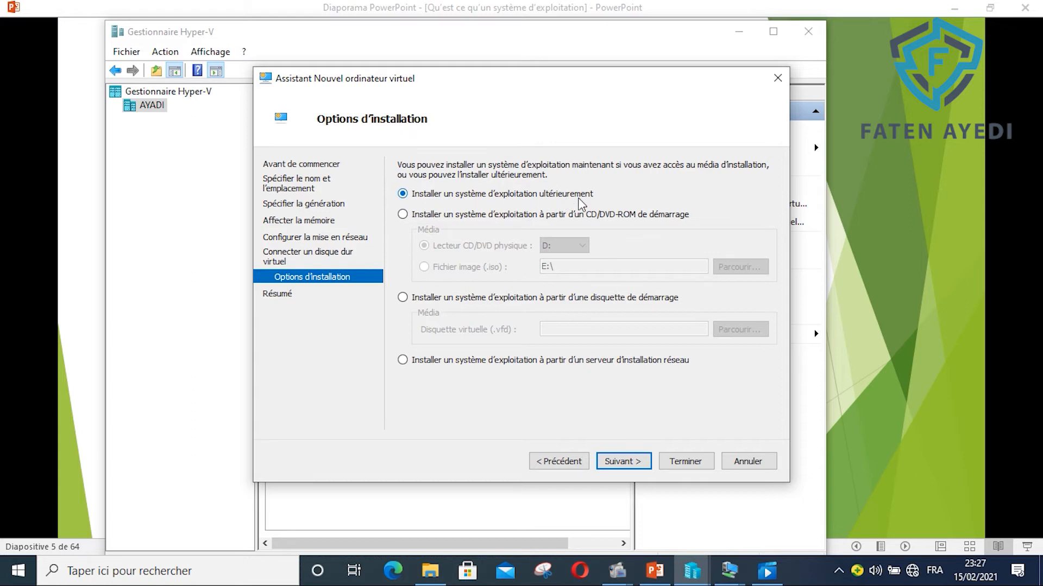
- Choose to install the operating system from an ISO image file and find the Windows Server 2012 R2 Update1 FR x64 image on drive E:
{"action": "left_click", "coordinate": [403, 214]}
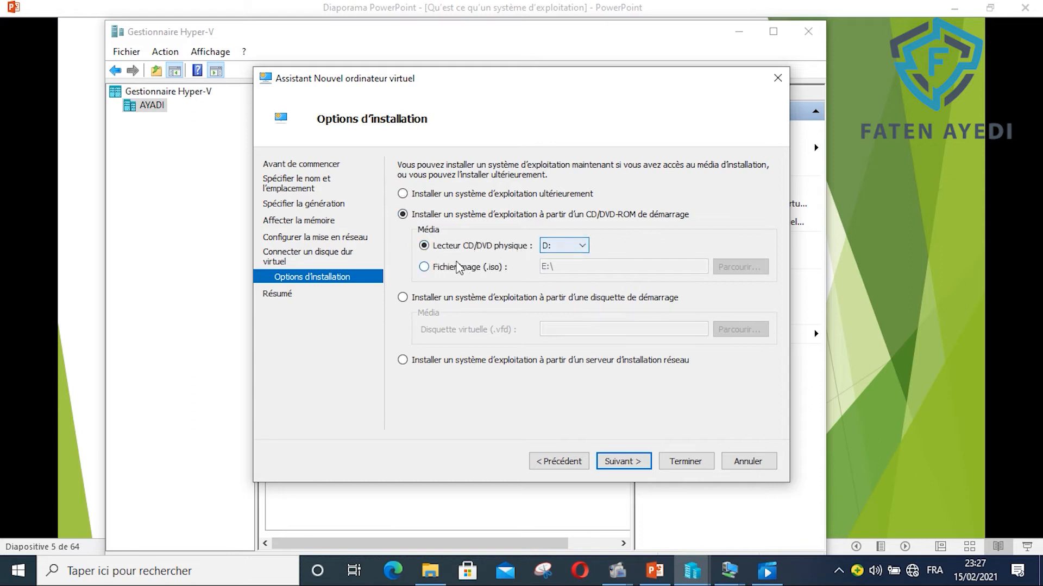
{"action": "left_click", "coordinate": [425, 267]}
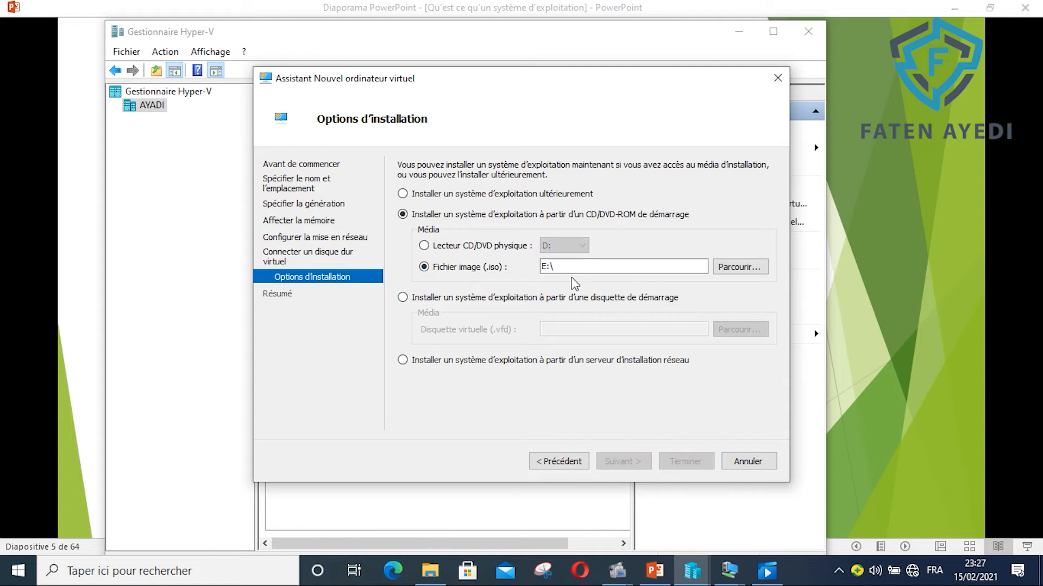
{"action": "left_click", "coordinate": [732, 271]}
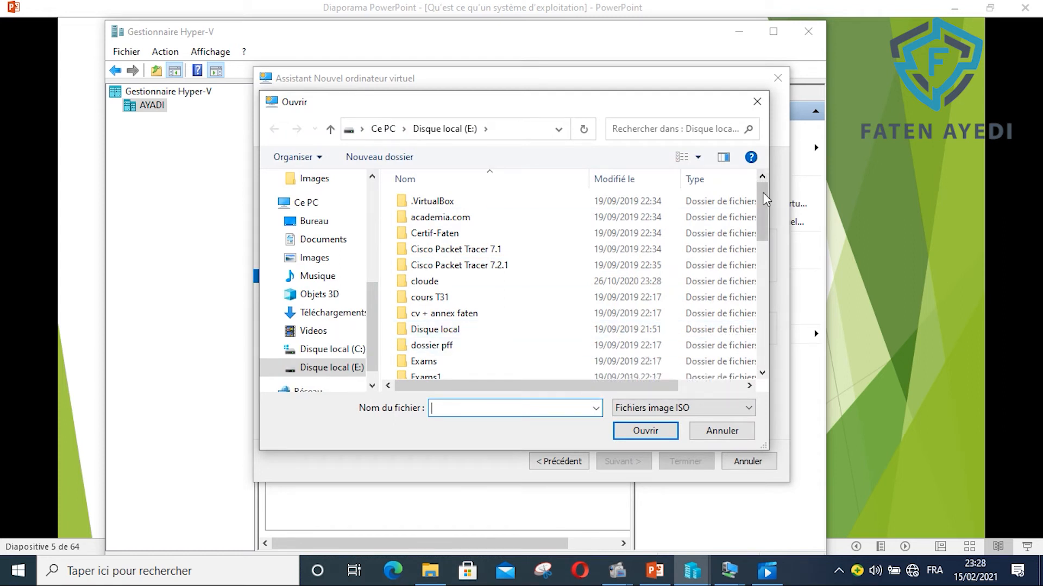
{"action": "left_click_drag", "start_coordinate": [762, 195], "coordinate": [762, 343]}
{"action": "right_click", "coordinate": [762, 343]}
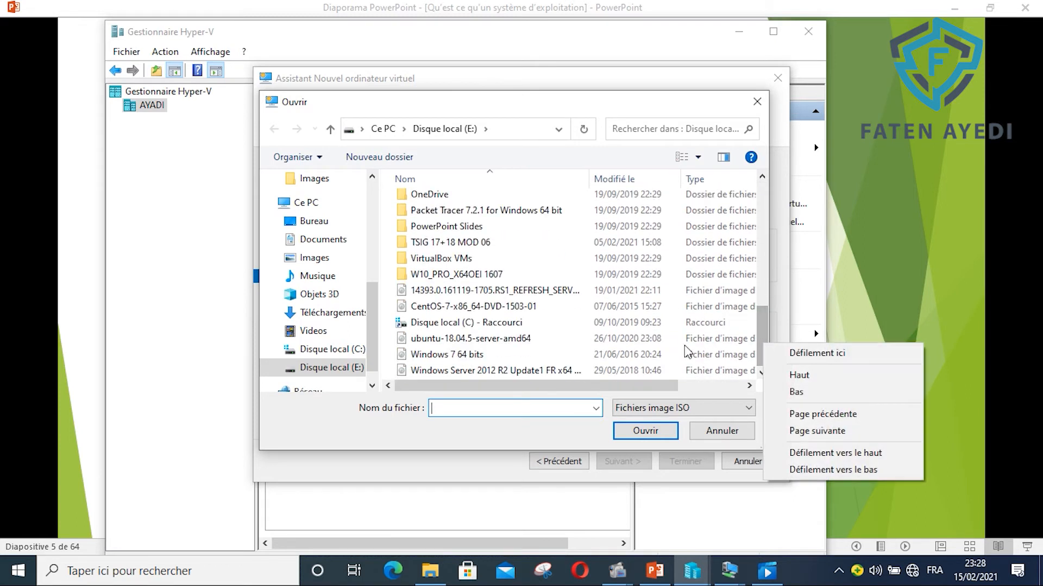
{"action": "left_click", "coordinate": [493, 371]}
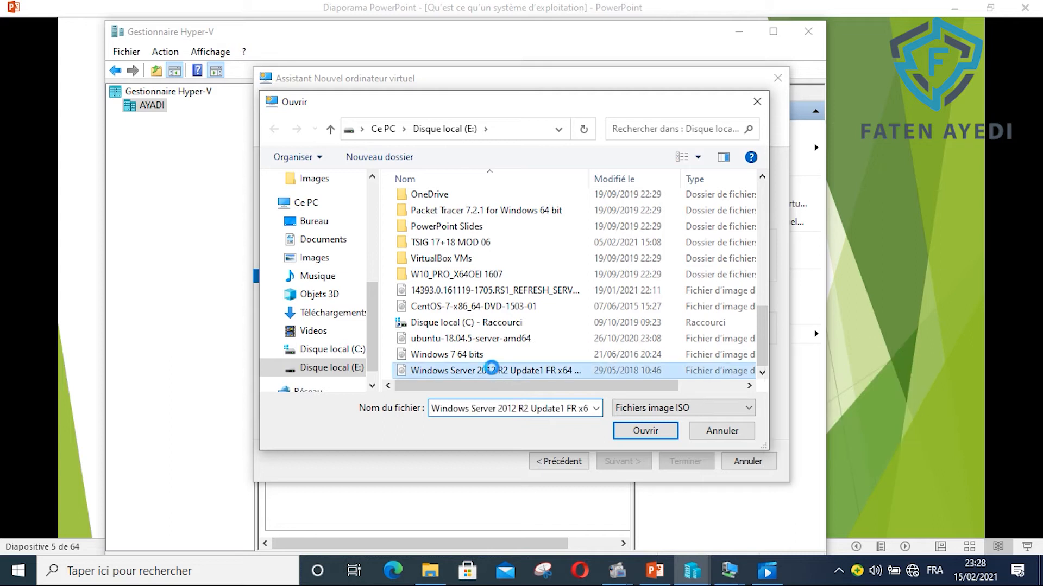
{"action": "right_click", "coordinate": [492, 370]}
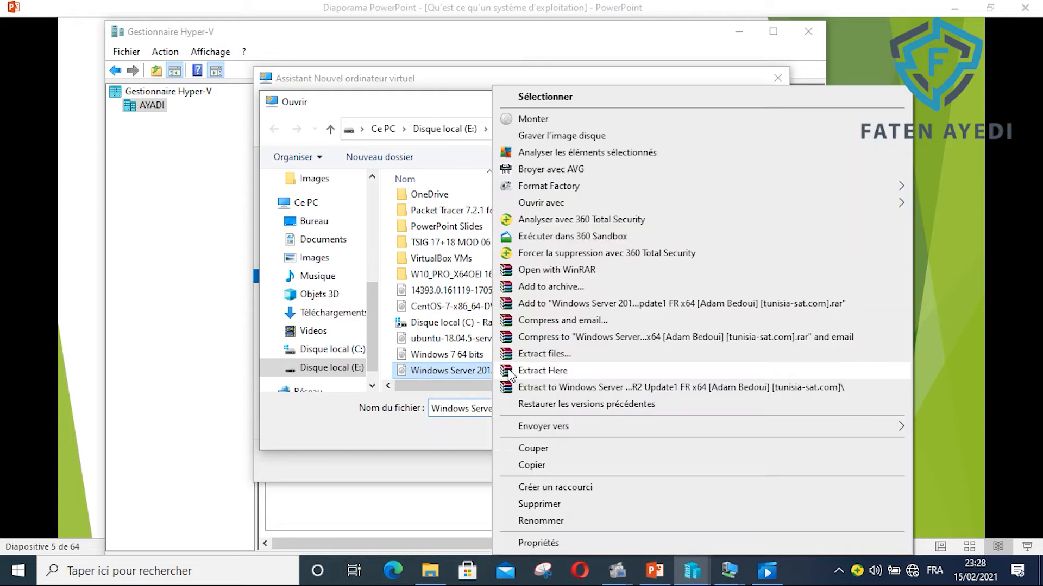
{"action": "right_click", "coordinate": [461, 374]}
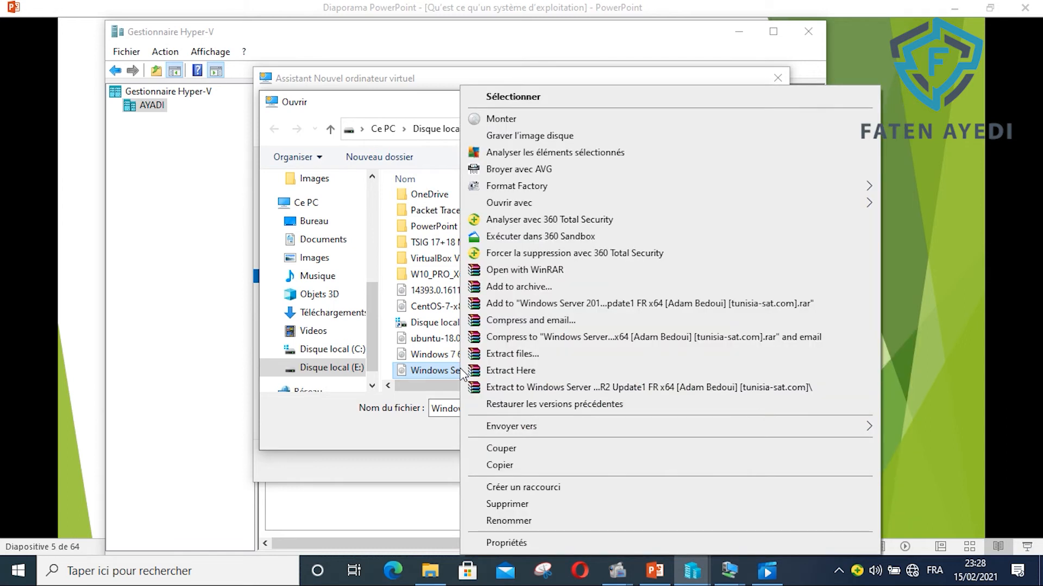
{"action": "left_click", "coordinate": [433, 435]}
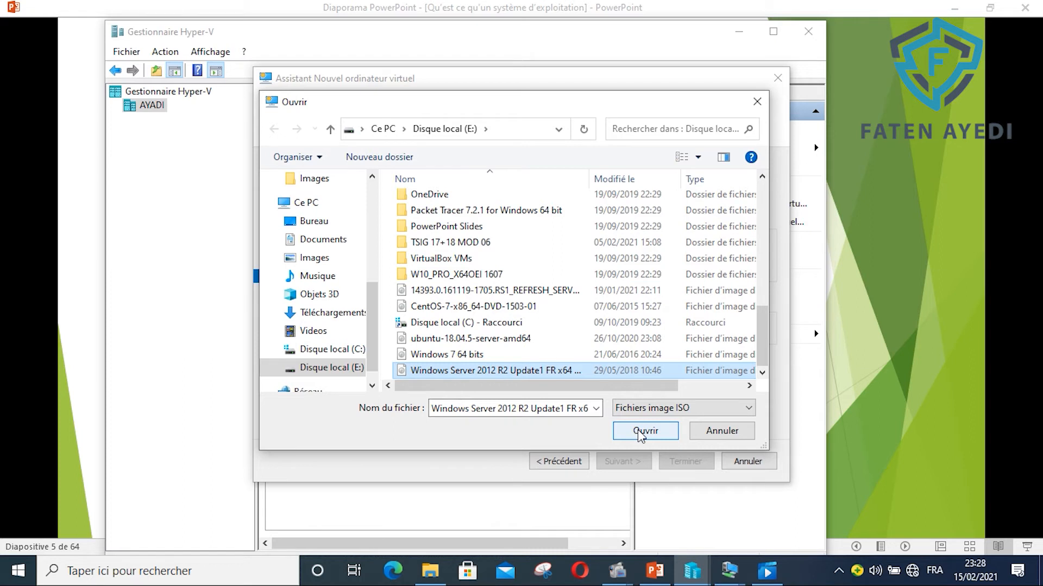
- Load the Windows Server 2012 R2 Update1 FR x64 image as installation media and finish creating the virtual machine
{"action": "double_click", "coordinate": [574, 369]}
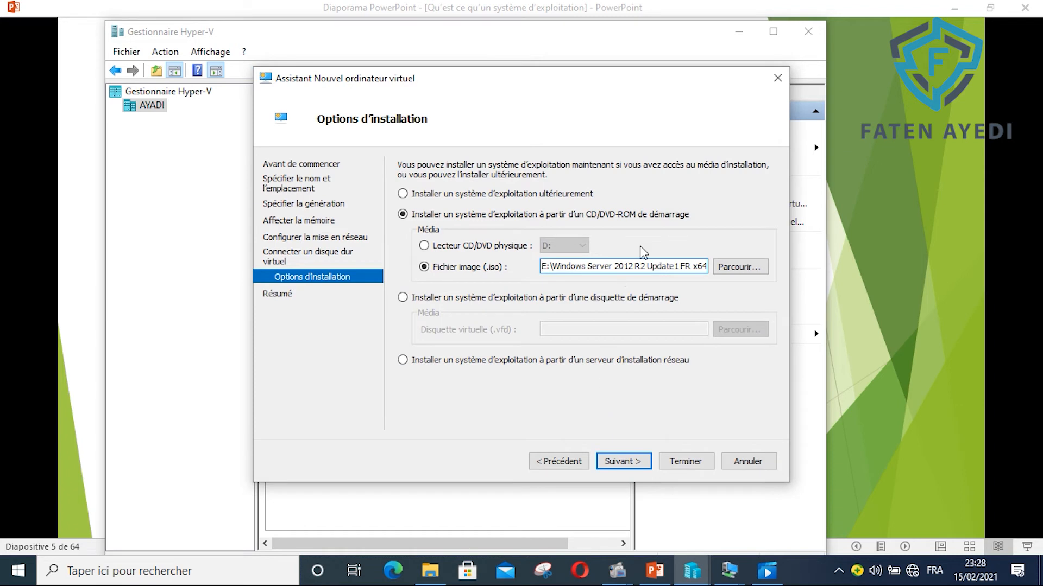
{"action": "left_click", "coordinate": [628, 460]}
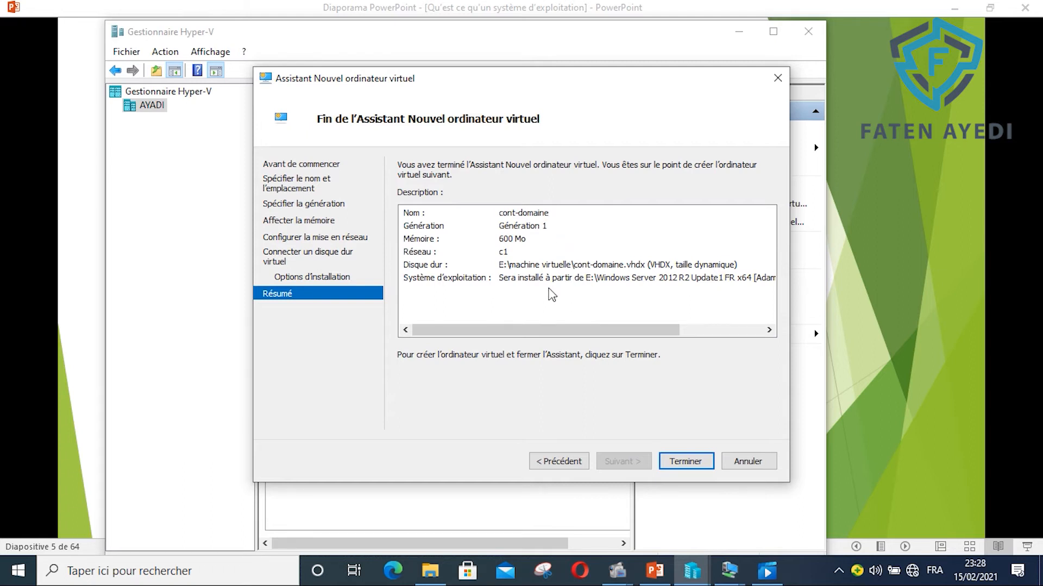
{"action": "left_click", "coordinate": [671, 463]}
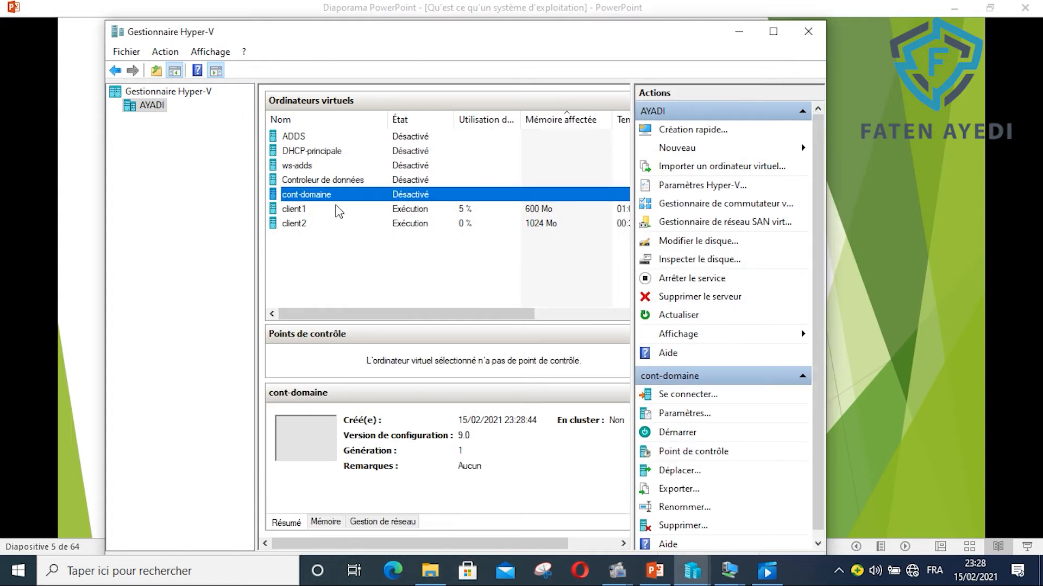
- Connect to the cont-domaine virtual machine and start it
{"action": "right_click", "coordinate": [278, 196]}
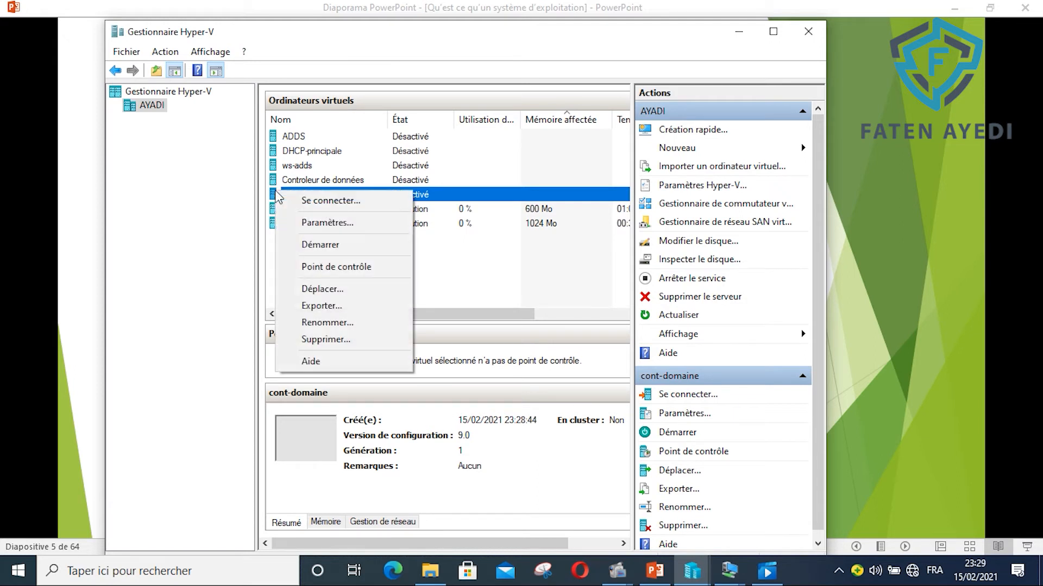
{"action": "left_click", "coordinate": [305, 202]}
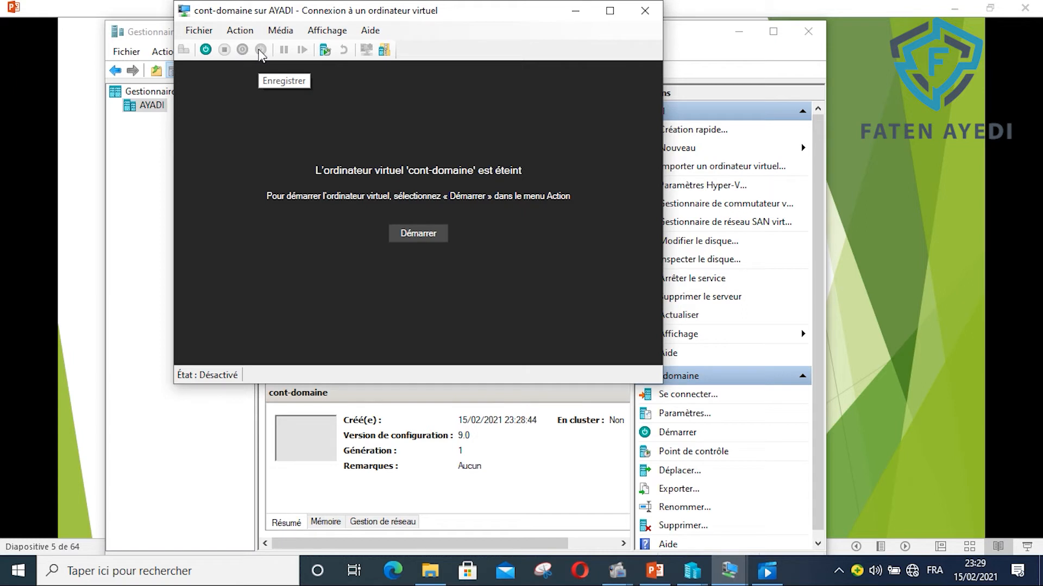
{"action": "left_click", "coordinate": [211, 54]}
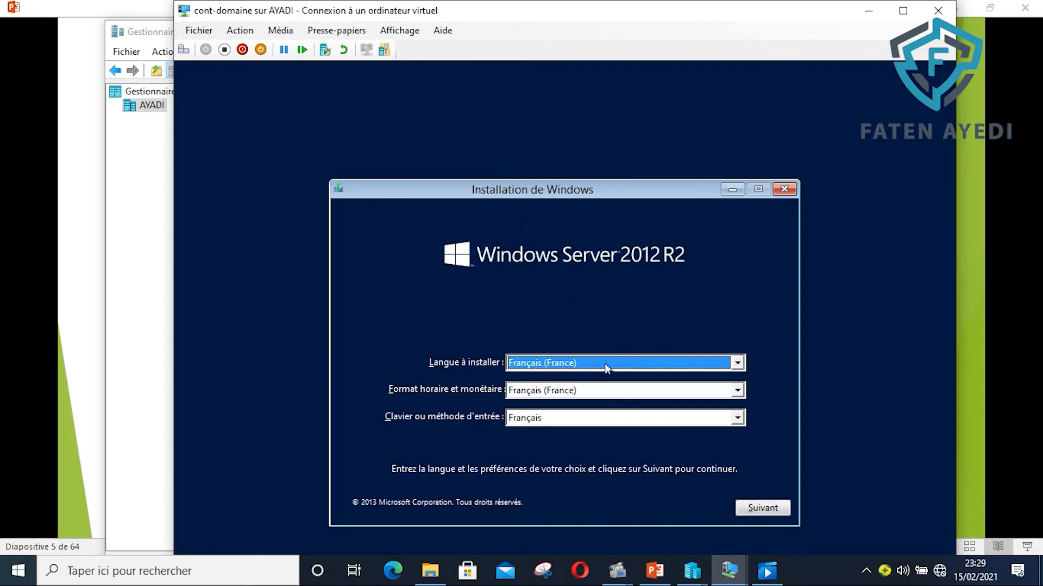
- Keep Français (France) as the setup language and formats with the Français keyboard, and launch the Windows Server 2012 R2 installation
{"action": "left_click", "coordinate": [740, 364]}
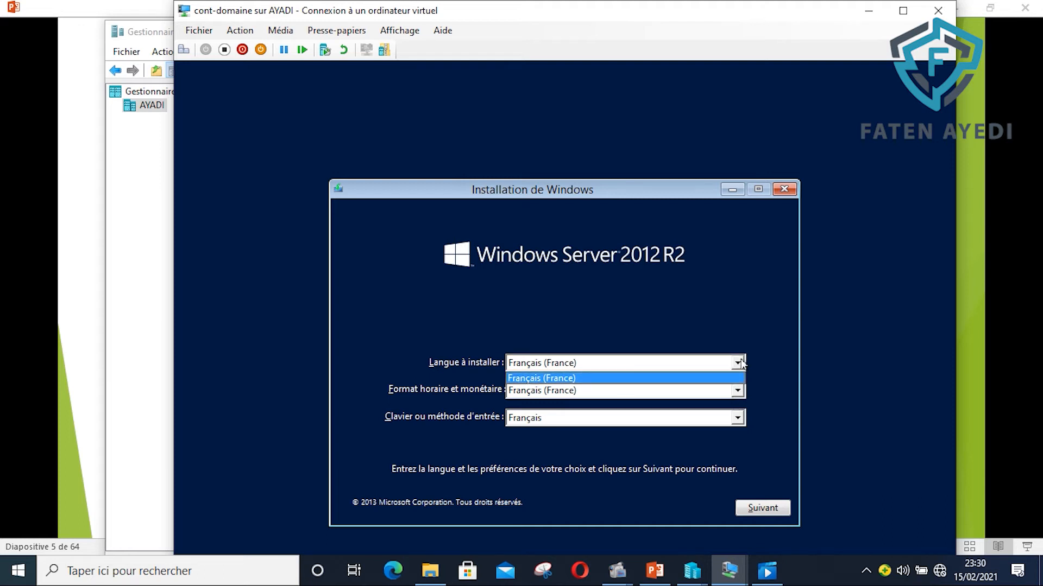
{"action": "left_click", "coordinate": [742, 364]}
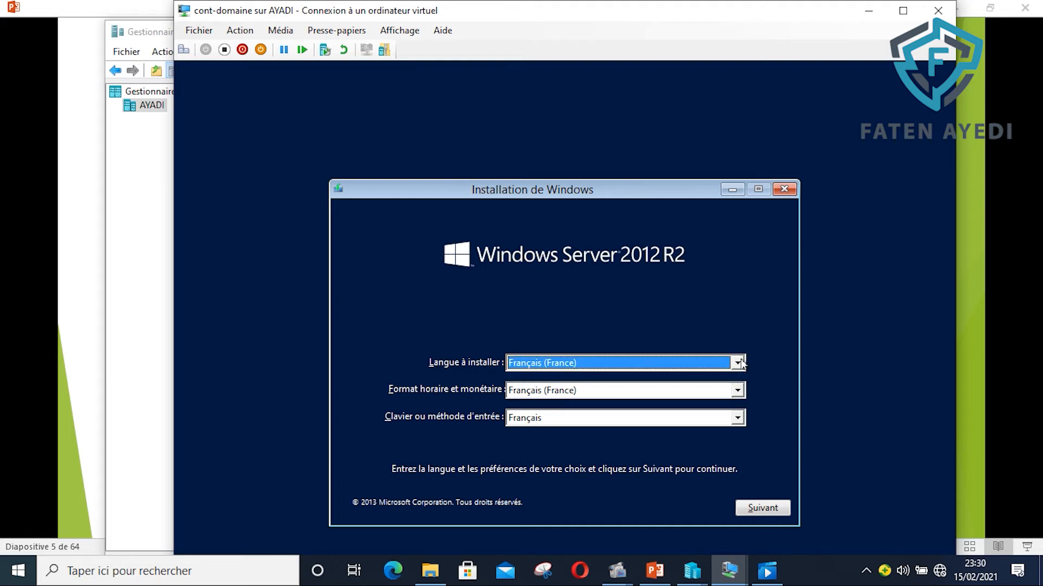
{"action": "left_click", "coordinate": [758, 513]}
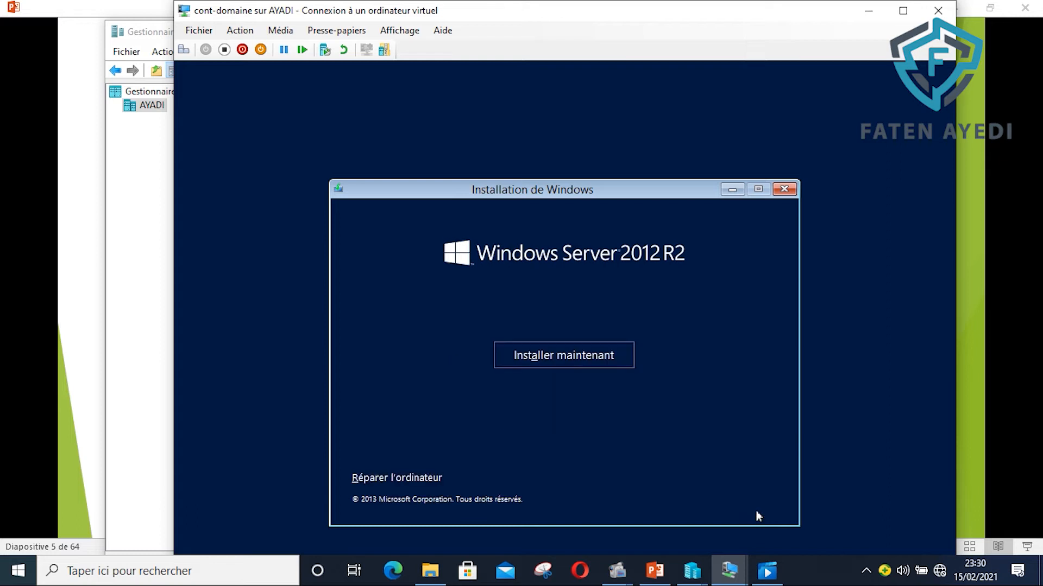
{"action": "left_click", "coordinate": [584, 361]}
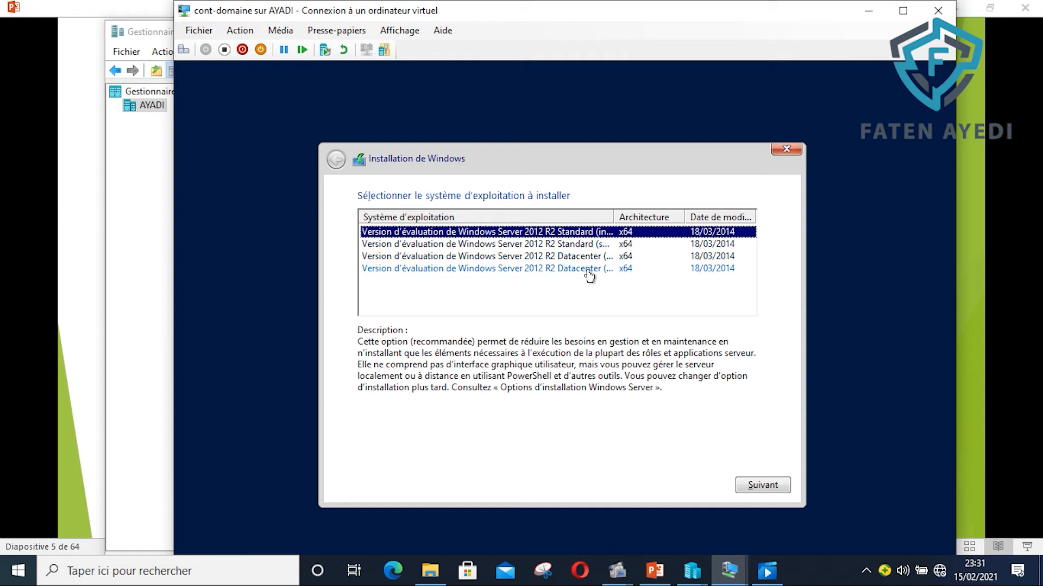
- Choose the Windows Server 2012 R2 Datacenter evaluation edition with the graphical interface and accept the licence terms
{"action": "left_click", "coordinate": [589, 270]}
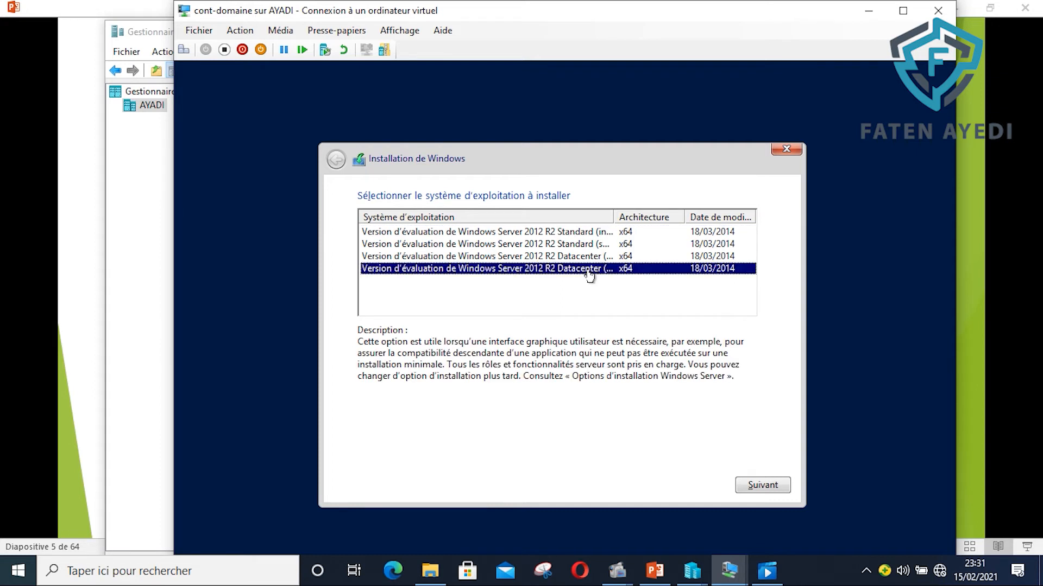
{"action": "left_click", "coordinate": [766, 486]}
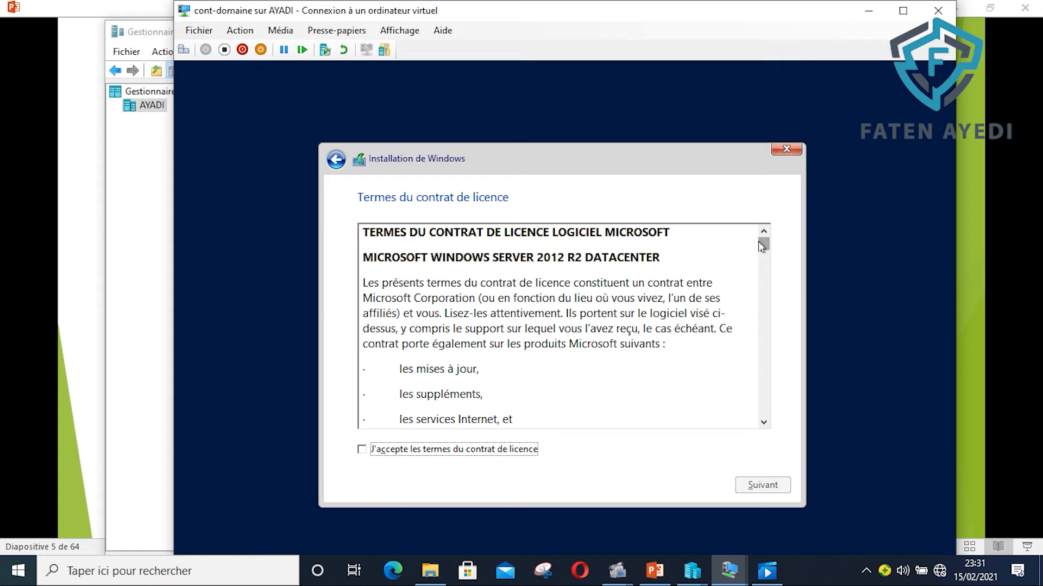
{"action": "left_click_drag", "start_coordinate": [762, 246], "coordinate": [763, 323]}
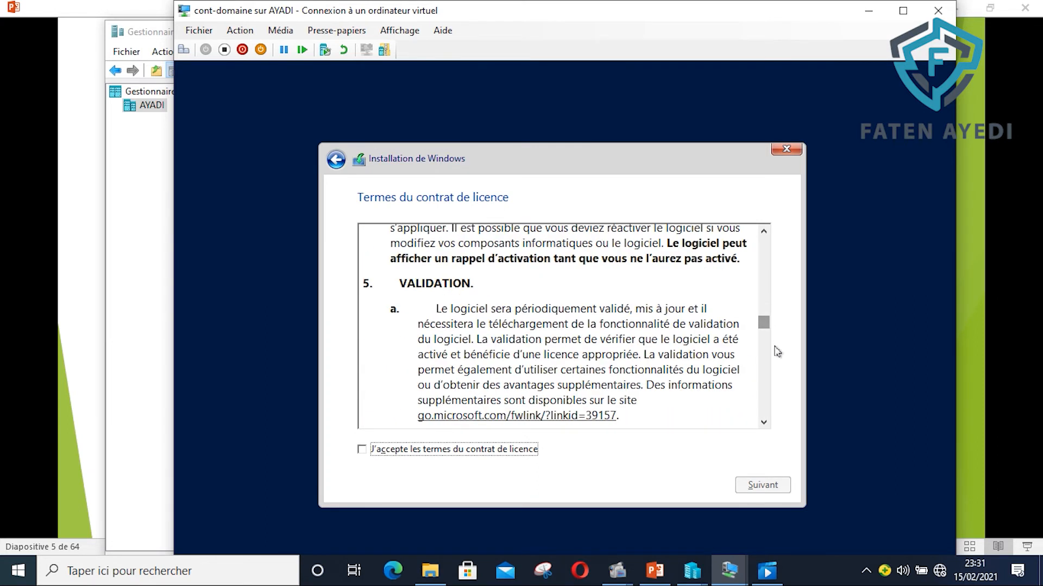
{"action": "left_click", "coordinate": [361, 450]}
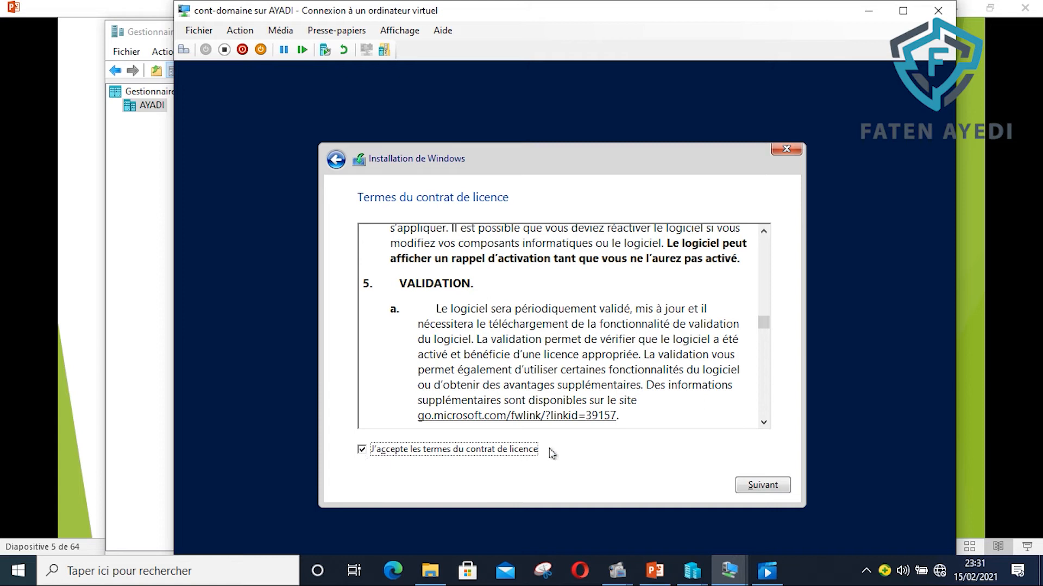
{"action": "left_click", "coordinate": [758, 486]}
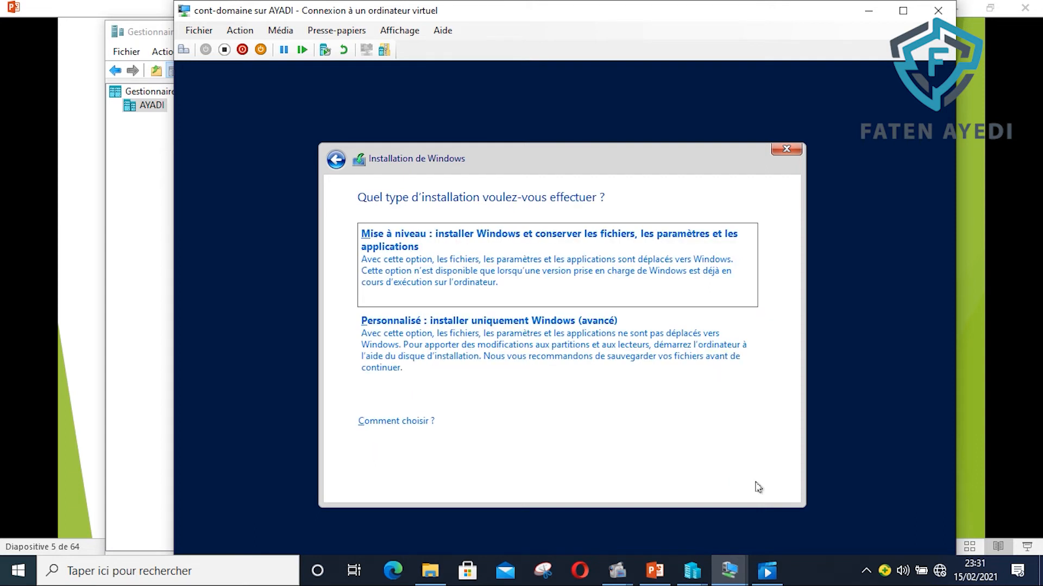
- Choose the custom installation type and install Windows on the unallocated space of drive 0
{"action": "left_click", "coordinate": [566, 341]}
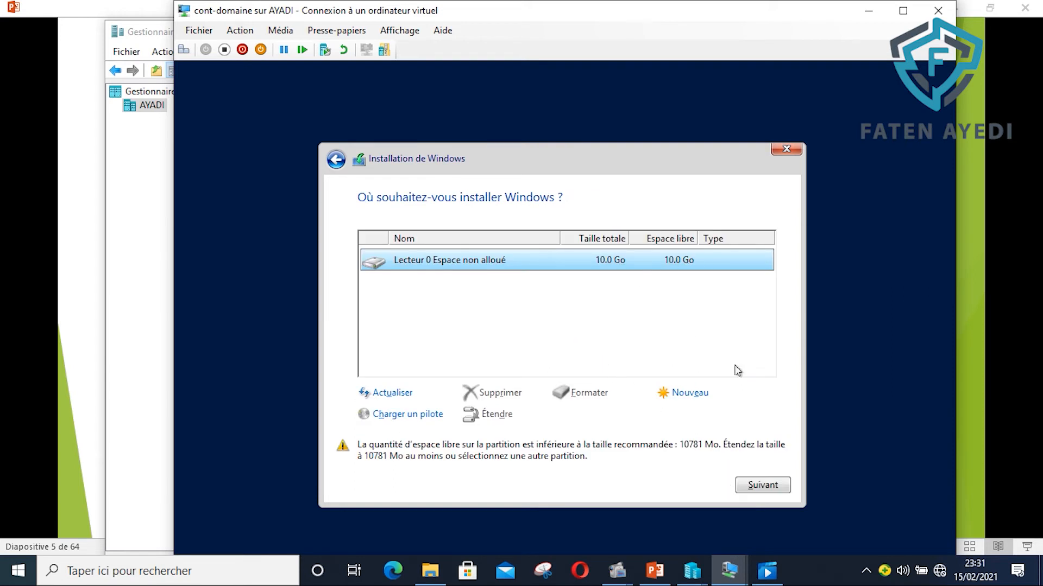
{"action": "left_click", "coordinate": [756, 487]}
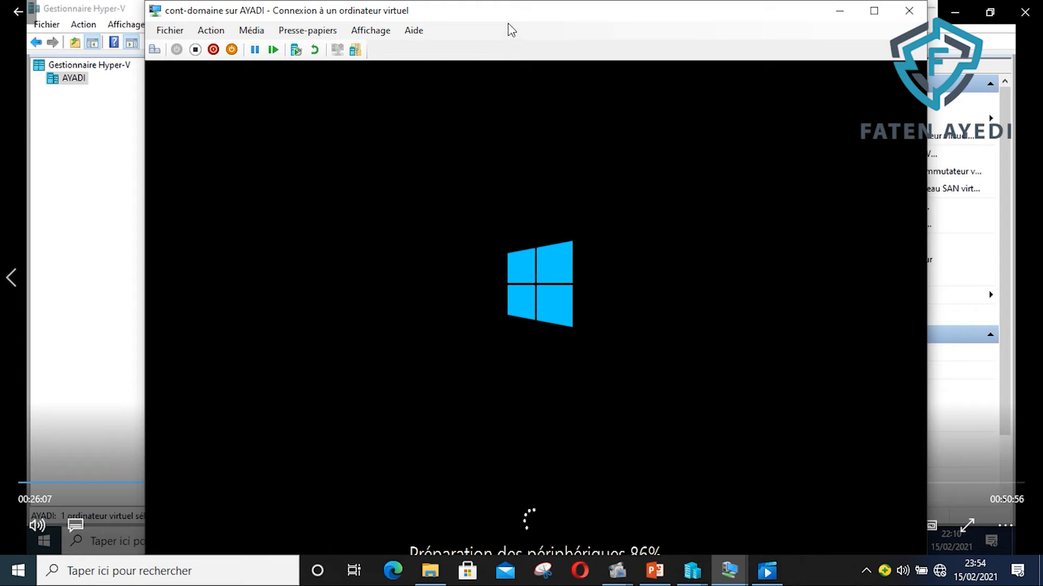
- Maximize the cont-domaine connection window, and switch back to the full-screen Hyper-V Manager window
{"action": "left_click", "coordinate": [874, 11]}
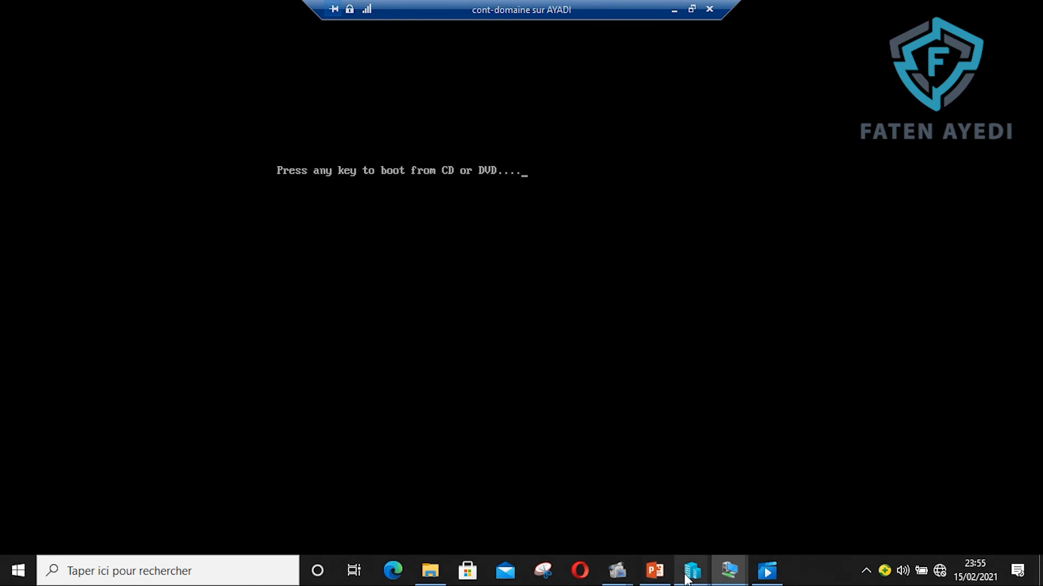
{"action": "mouse_move", "coordinate": [691, 581]}
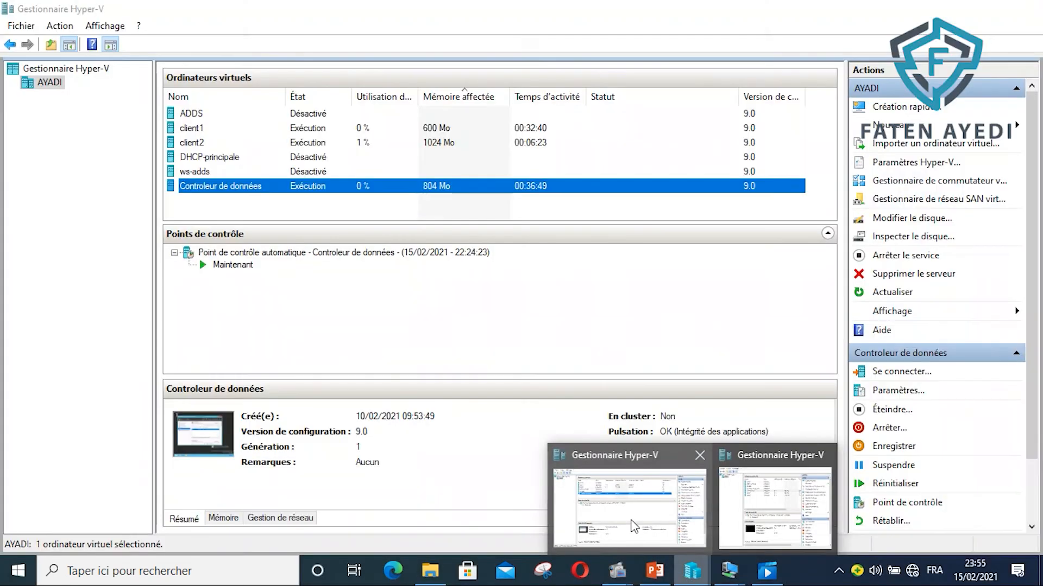
{"action": "left_click", "coordinate": [630, 508]}
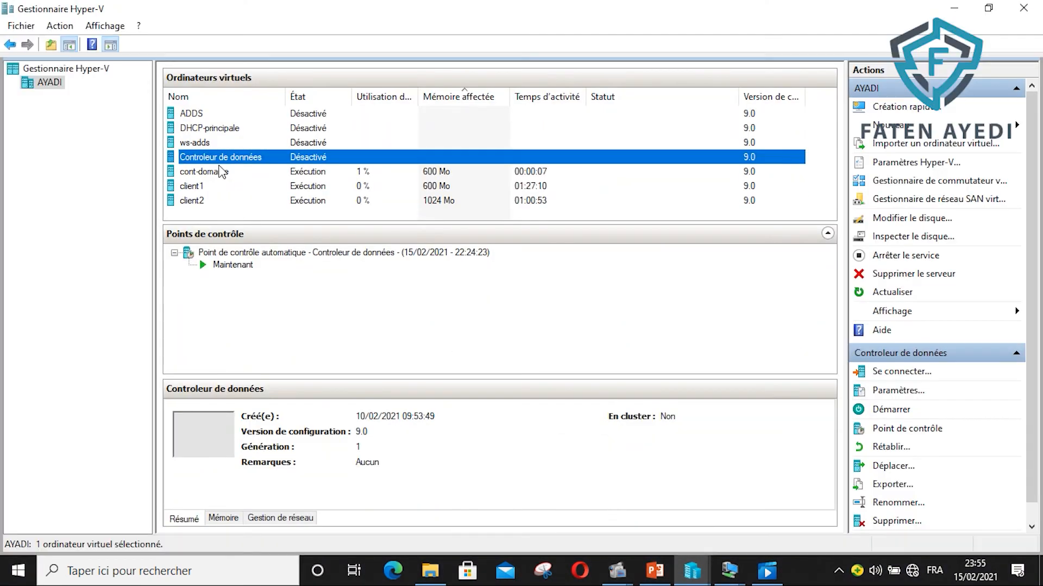
{"action": "right_click", "coordinate": [220, 158]}
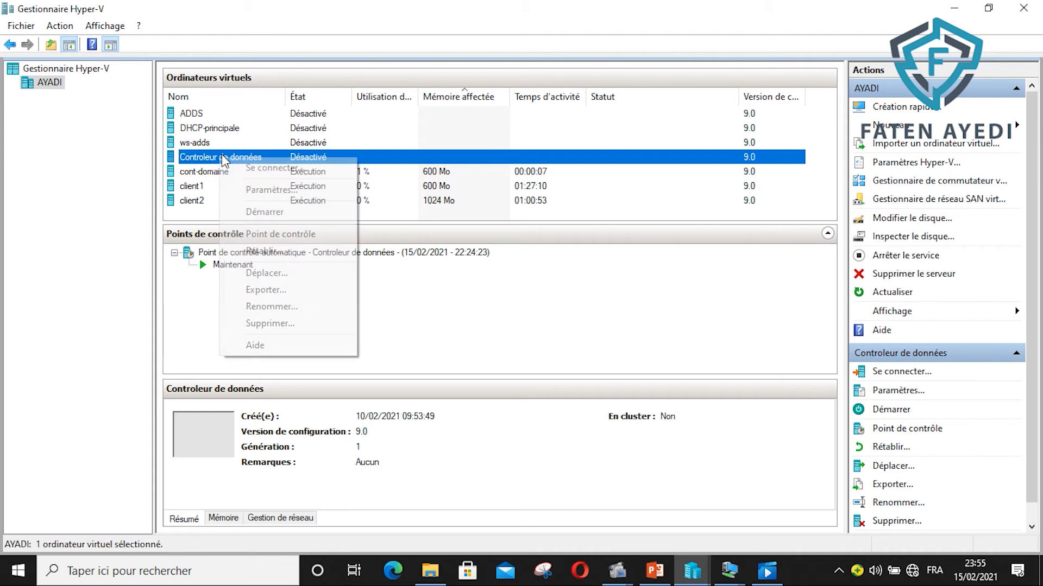
{"action": "left_click", "coordinate": [253, 189]}
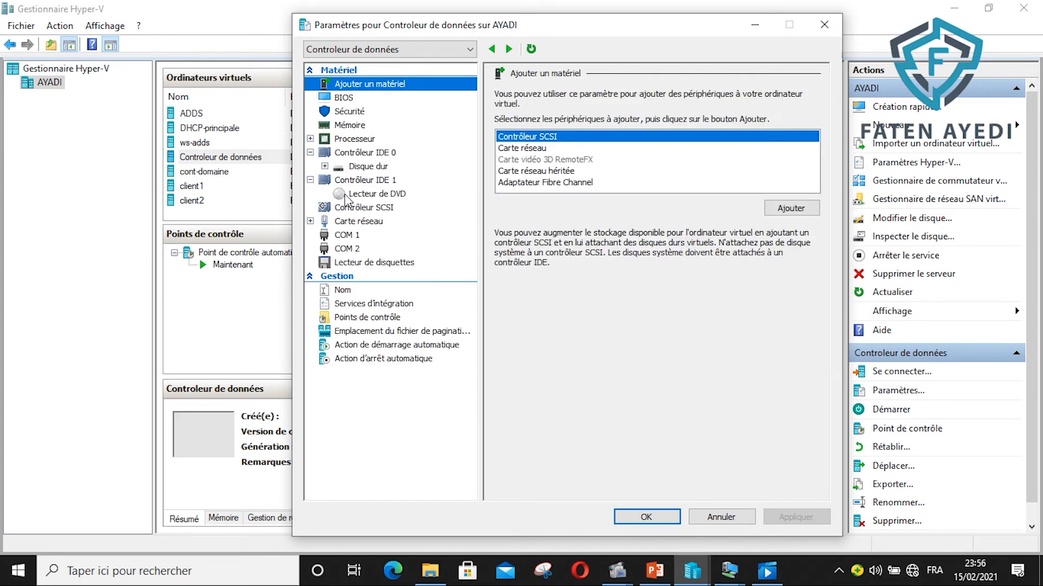
{"action": "left_click", "coordinate": [346, 195]}
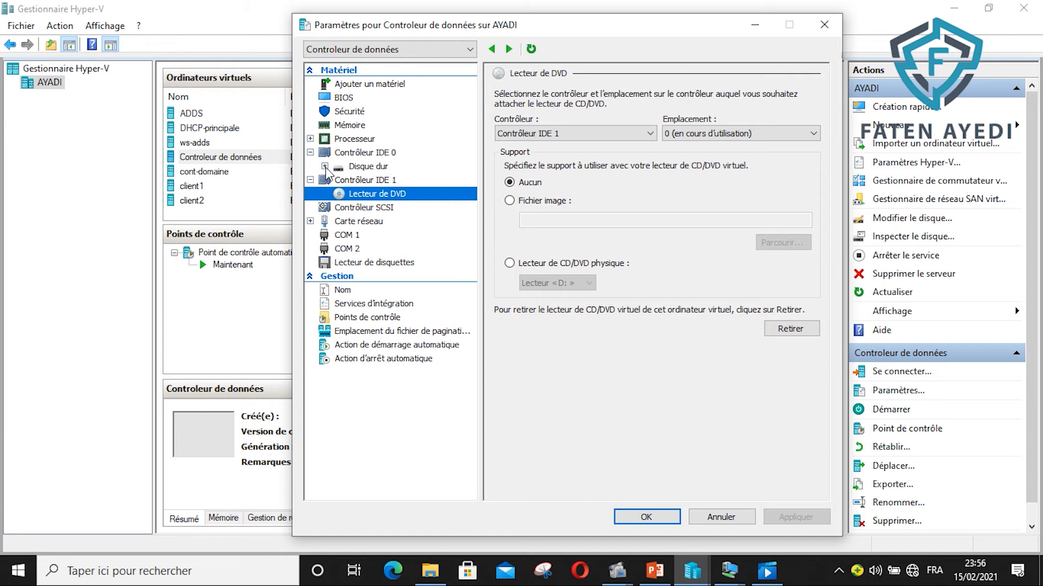
- Detach the ISO image from the DVD drive of the cont-domaine virtual machine by setting its media to Aucun, and apply the settings
{"action": "left_click", "coordinate": [227, 173]}
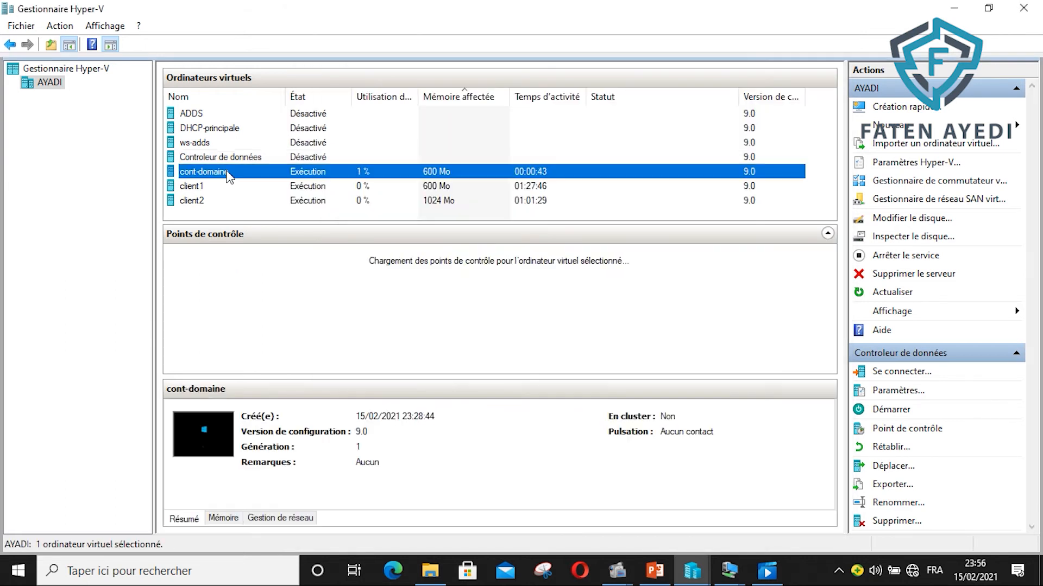
{"action": "right_click", "coordinate": [270, 173]}
{"action": "left_click", "coordinate": [282, 199]}
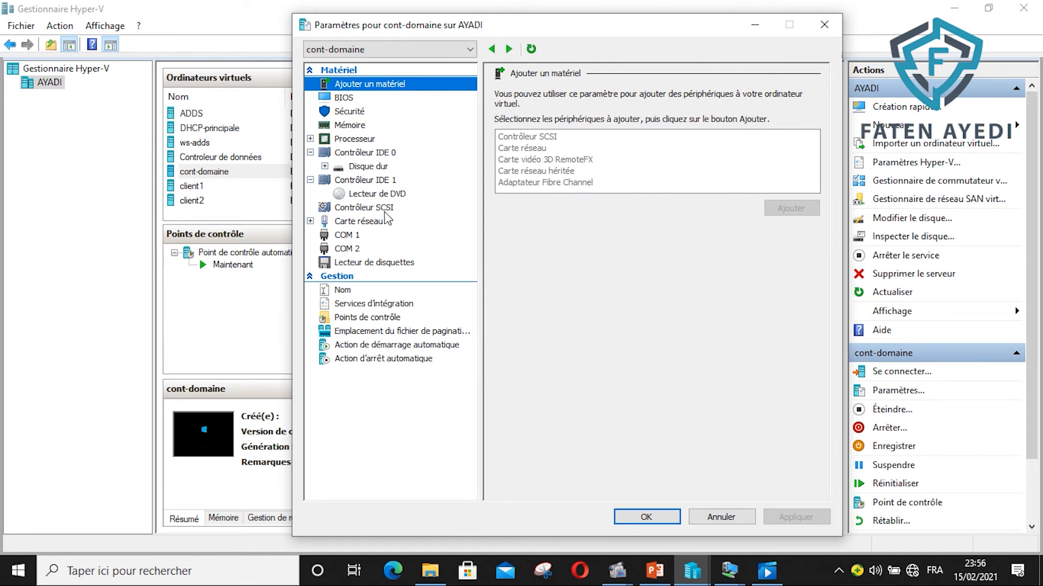
{"action": "left_click", "coordinate": [355, 197]}
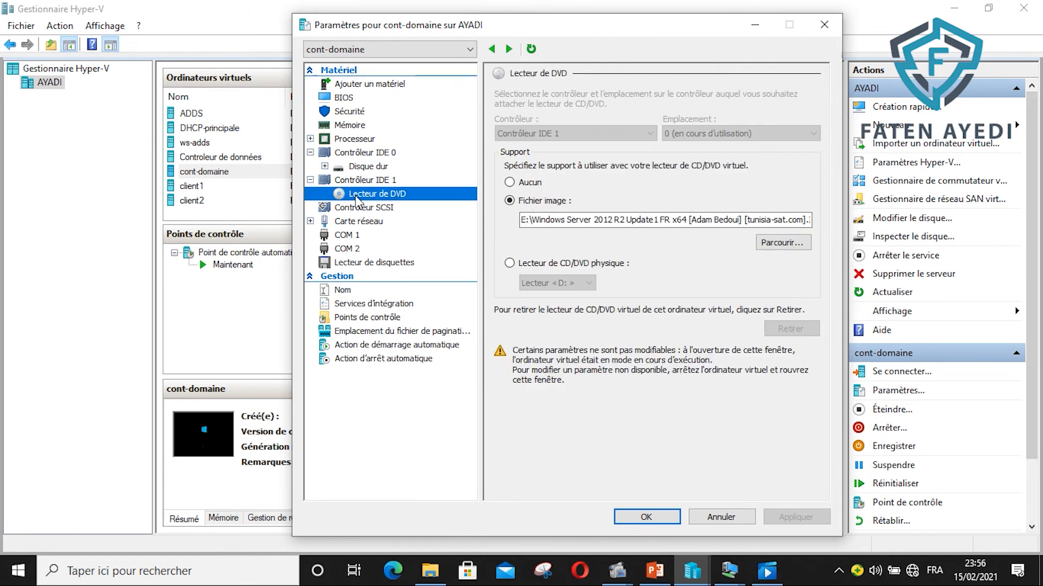
{"action": "left_click", "coordinate": [510, 183]}
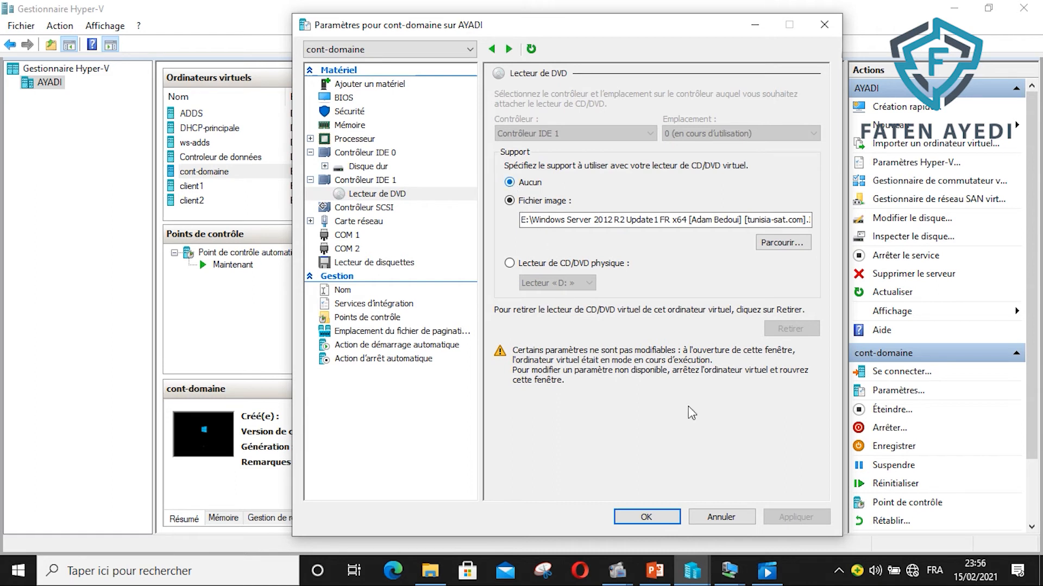
{"action": "left_click", "coordinate": [796, 517]}
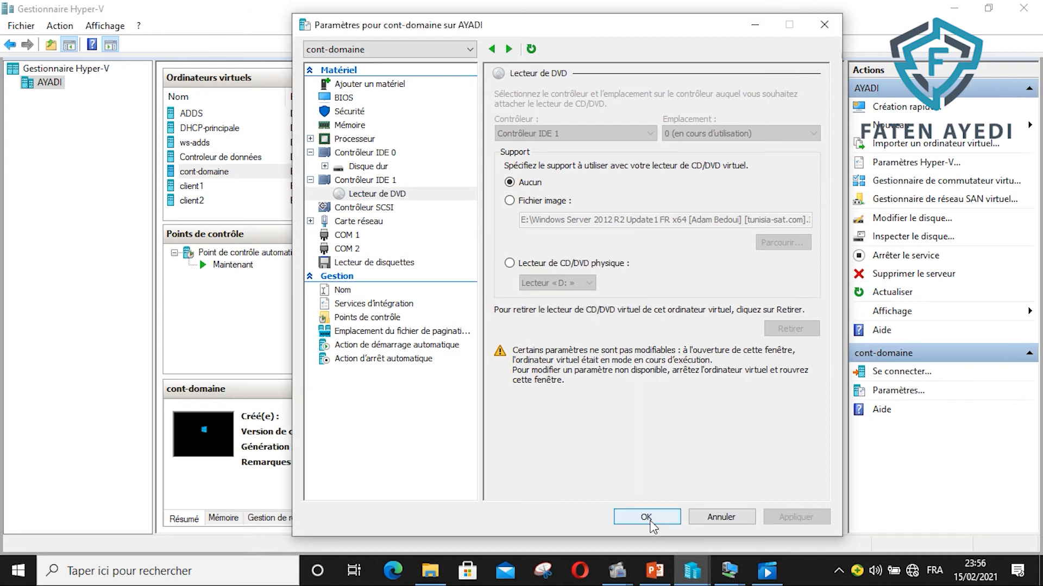
{"action": "left_click", "coordinate": [656, 518]}
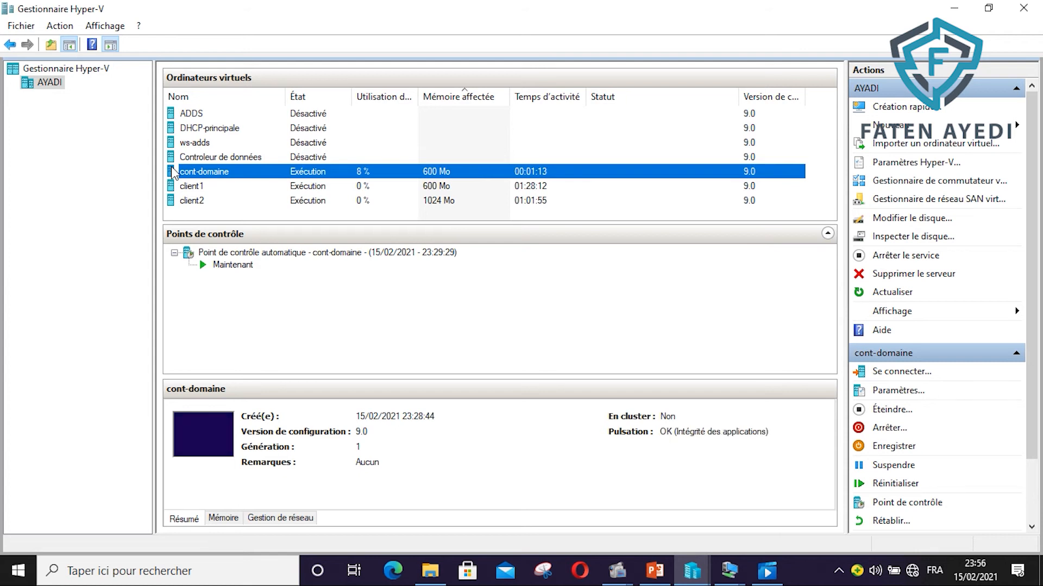
- Connect to cont-domaine, enter and confirm the password for the built-in Administrateur account, and finish the Windows setup
{"action": "double_click", "coordinate": [172, 167]}
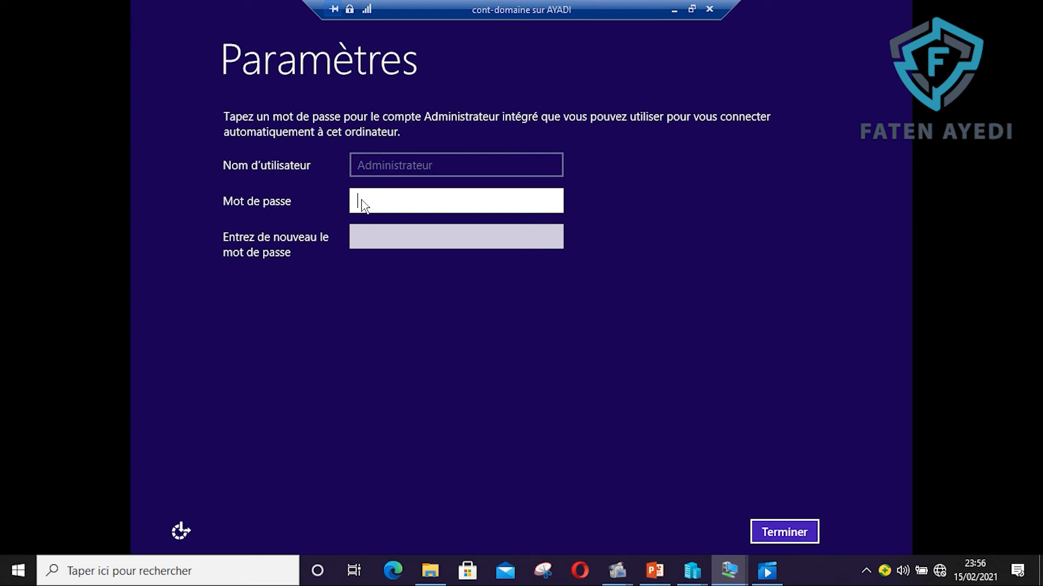
{"action": "type", "text": "**********"}
{"action": "left_click", "coordinate": [371, 237]}
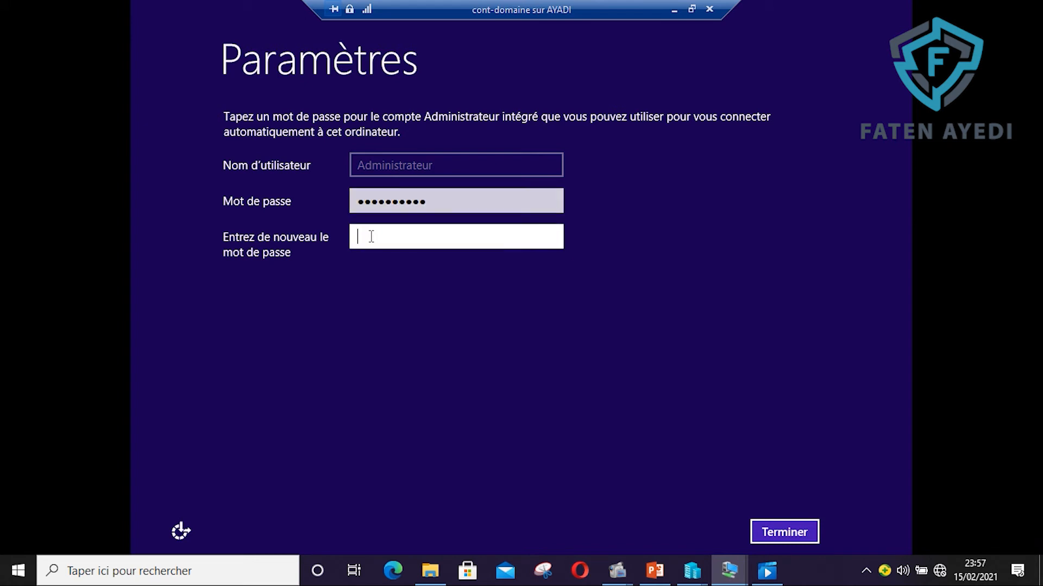
{"action": "type", "text": "**********"}
{"action": "left_click", "coordinate": [773, 532]}
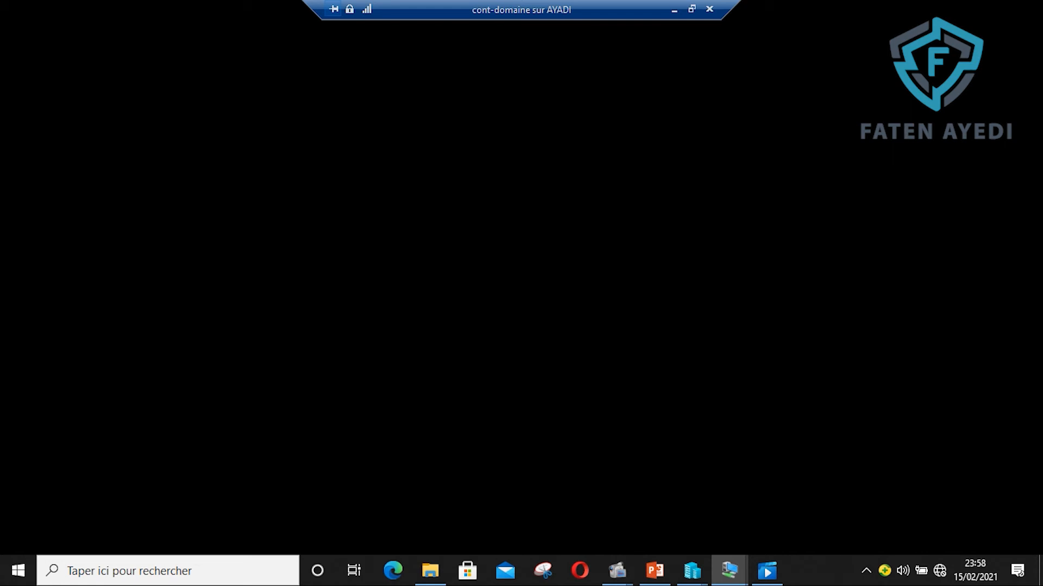
- Leave full-screen mode, send Ctrl+Alt+Suppr to the virtual machine, and sign in as Administrateur with the account password
{"action": "left_click", "coordinate": [691, 9]}
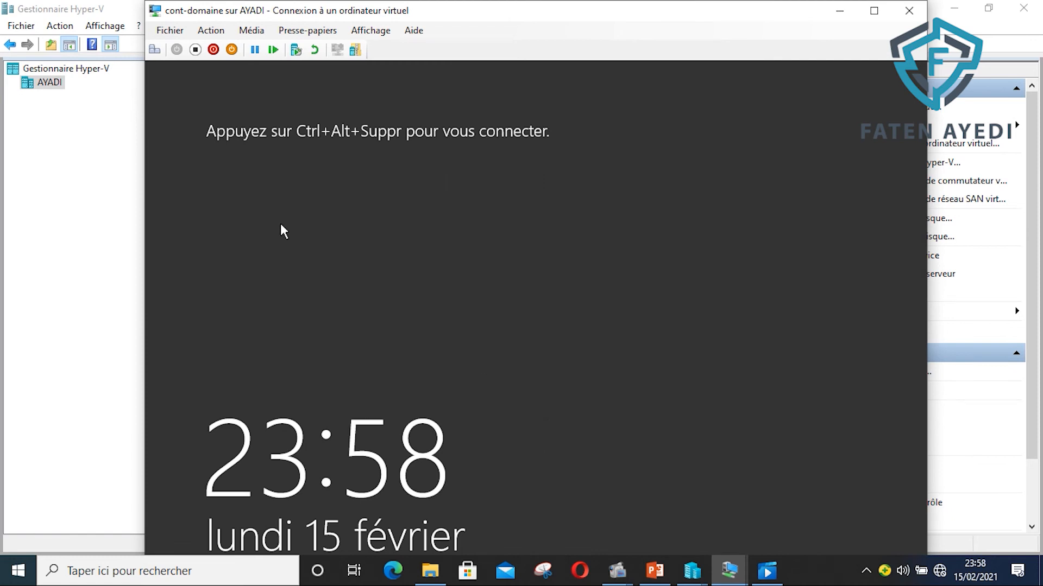
{"action": "left_click", "coordinate": [156, 53]}
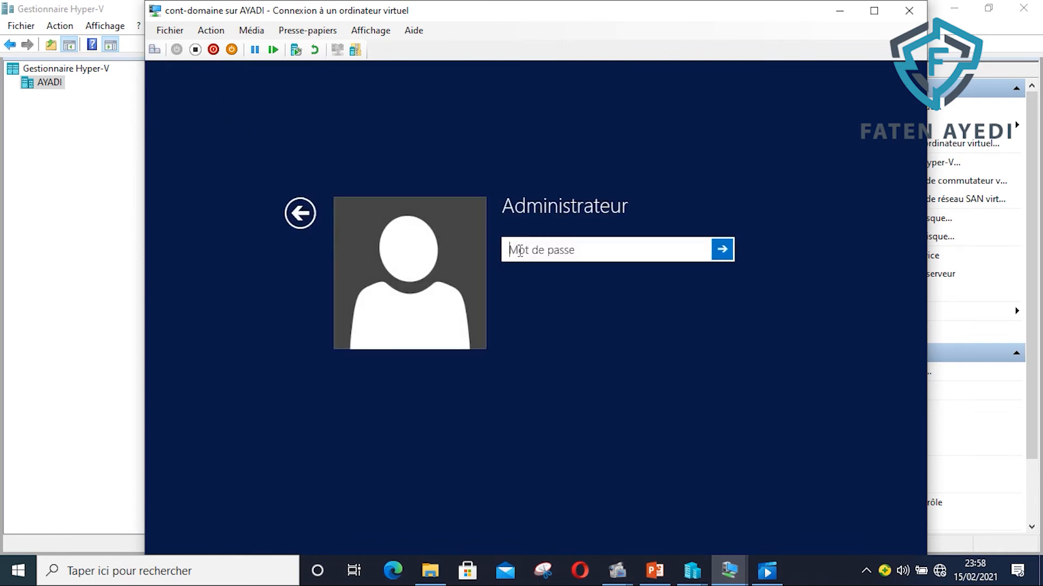
{"action": "type", "text": "••••••••••"}
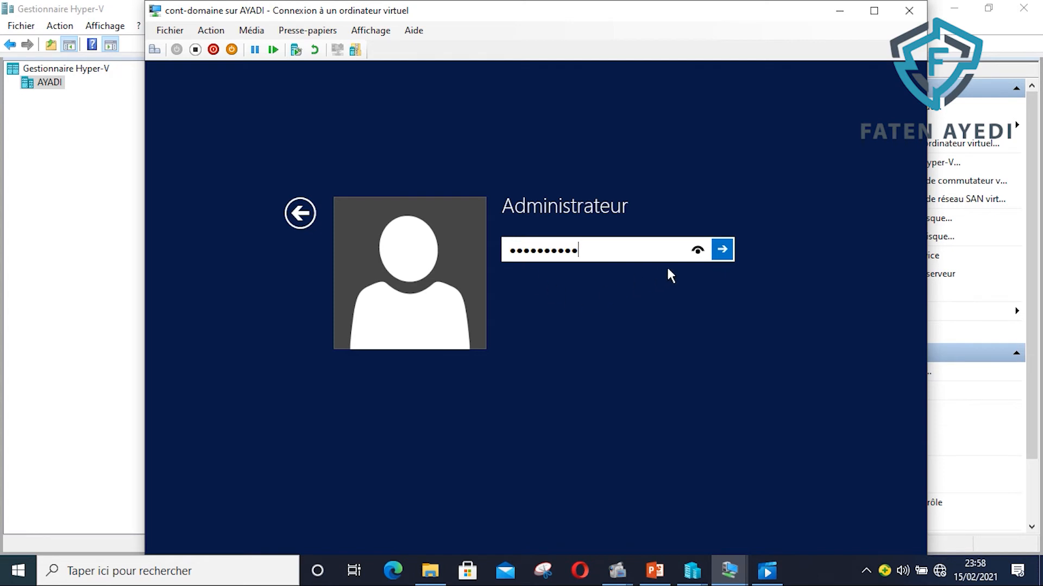
{"action": "left_click", "coordinate": [721, 249]}
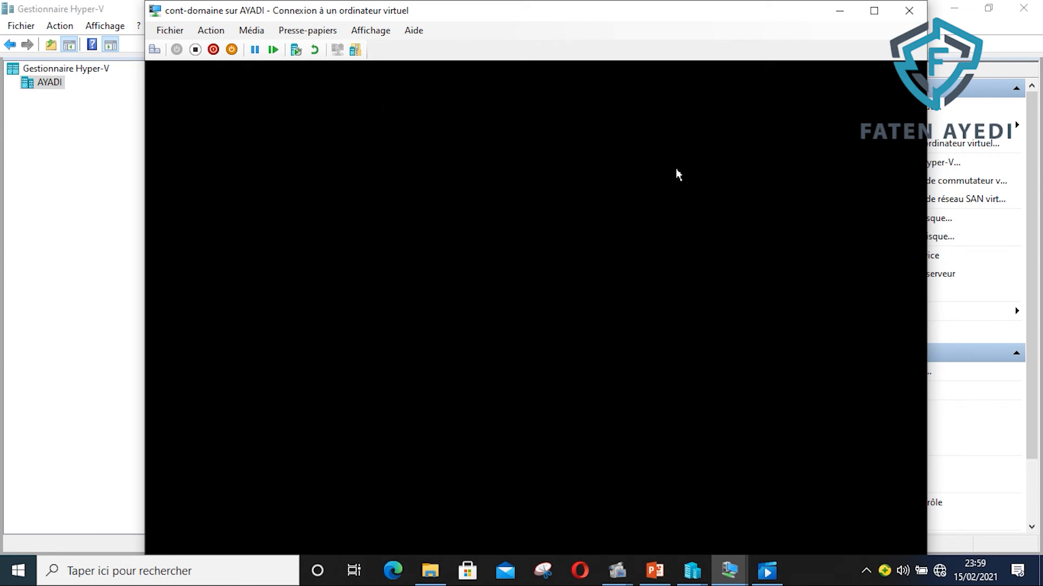
- Return the cont-domaine connection to full screen and close the MySQL Installer console window
{"action": "left_click", "coordinate": [873, 12]}
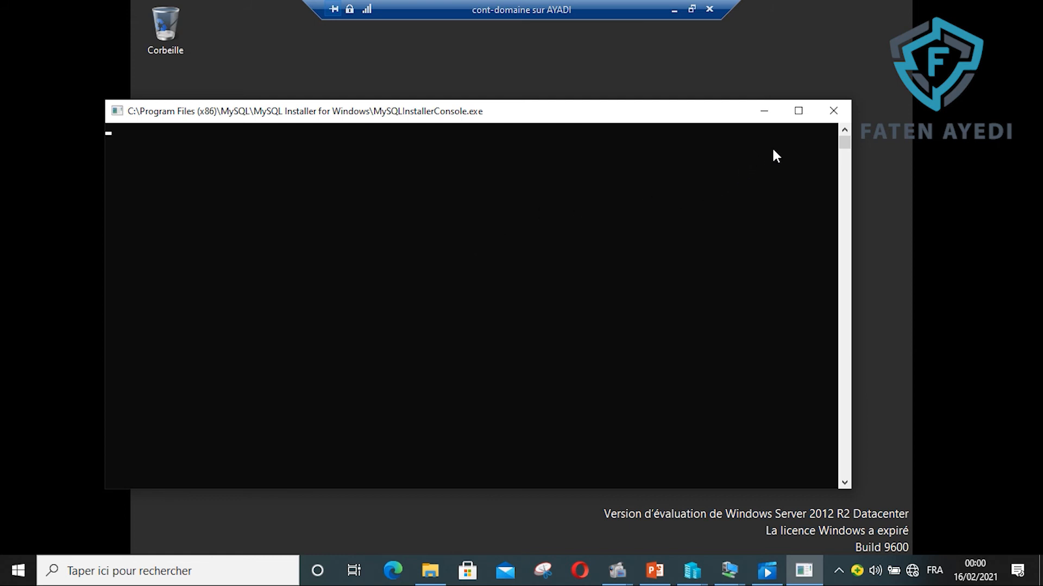
{"action": "left_click", "coordinate": [831, 111]}
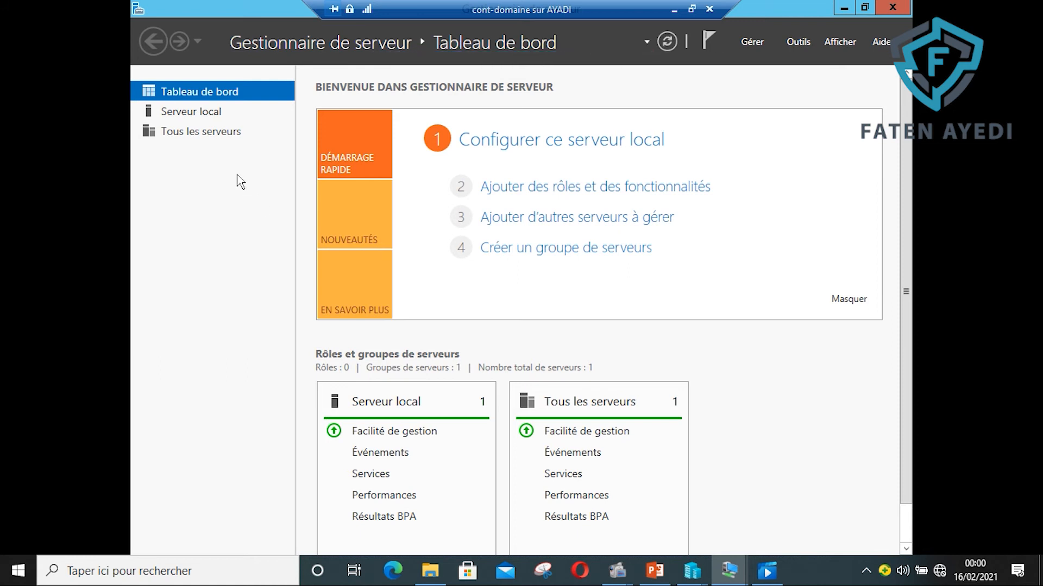
- Open the TCP/IPv4 properties of the local server's Ethernet connection
{"action": "left_click", "coordinate": [217, 115]}
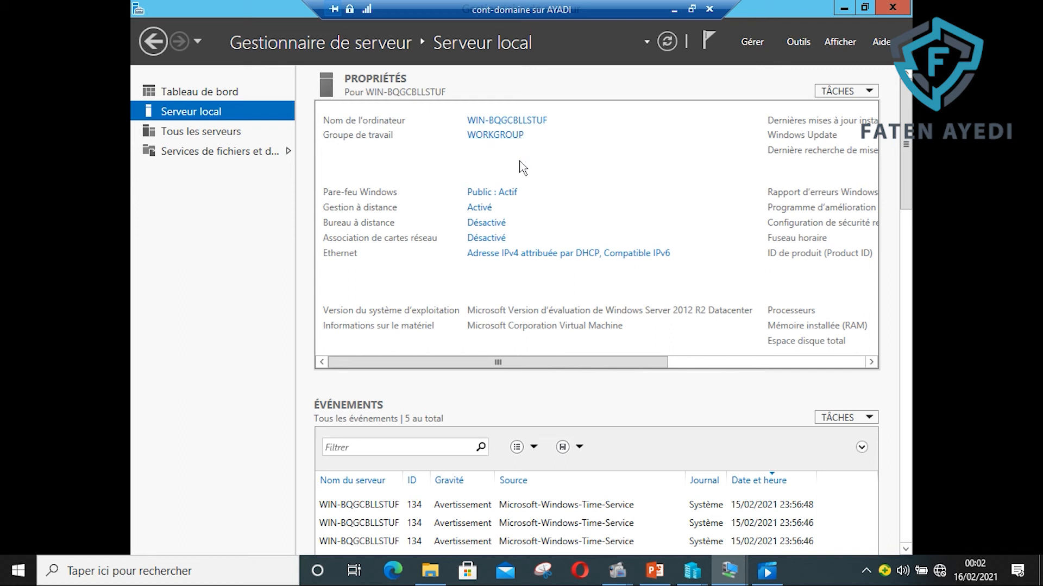
{"action": "left_click", "coordinate": [523, 256]}
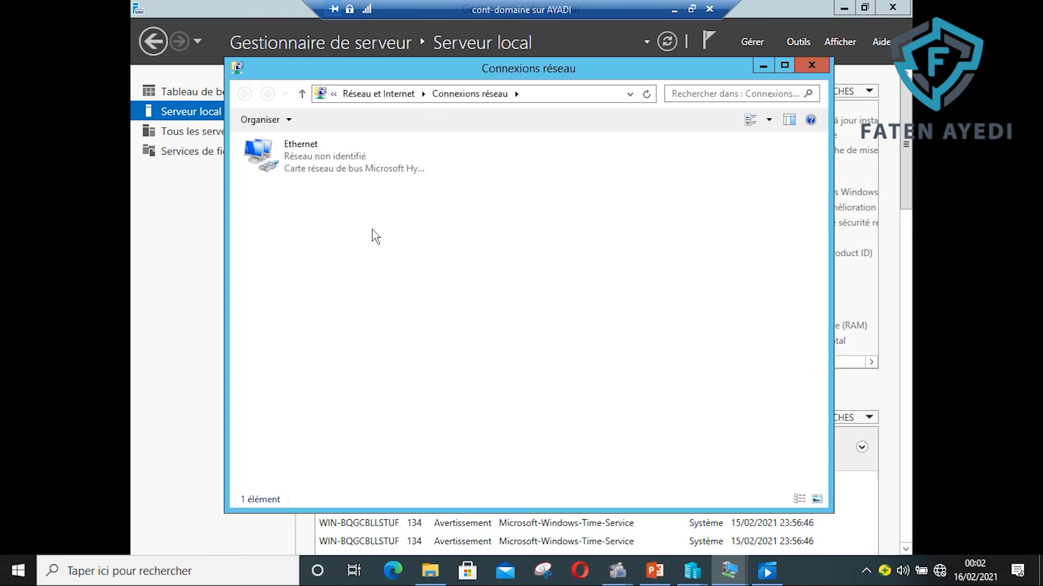
{"action": "left_click", "coordinate": [323, 172]}
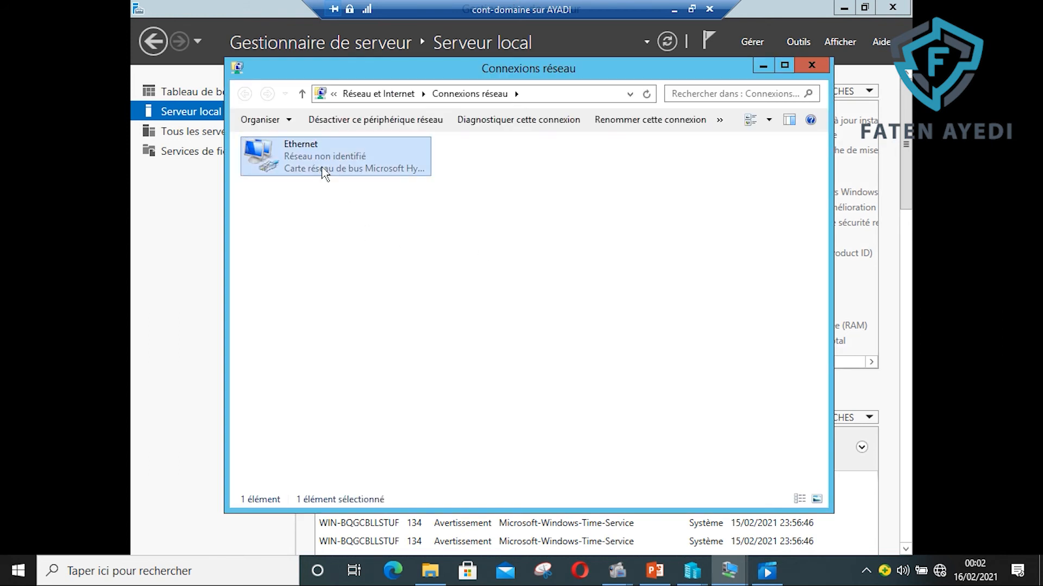
{"action": "double_click", "coordinate": [324, 173]}
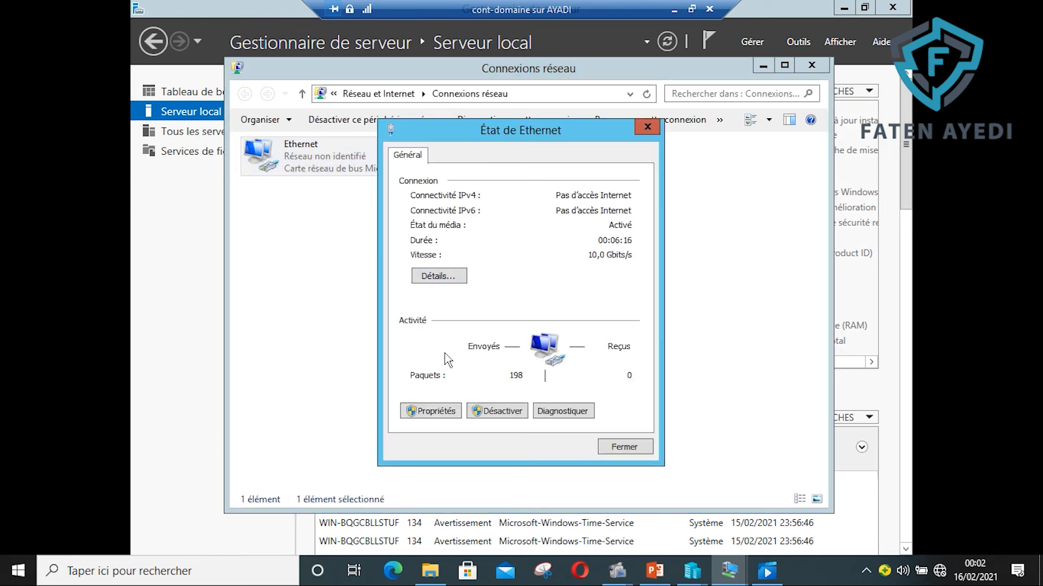
{"action": "left_click", "coordinate": [443, 409]}
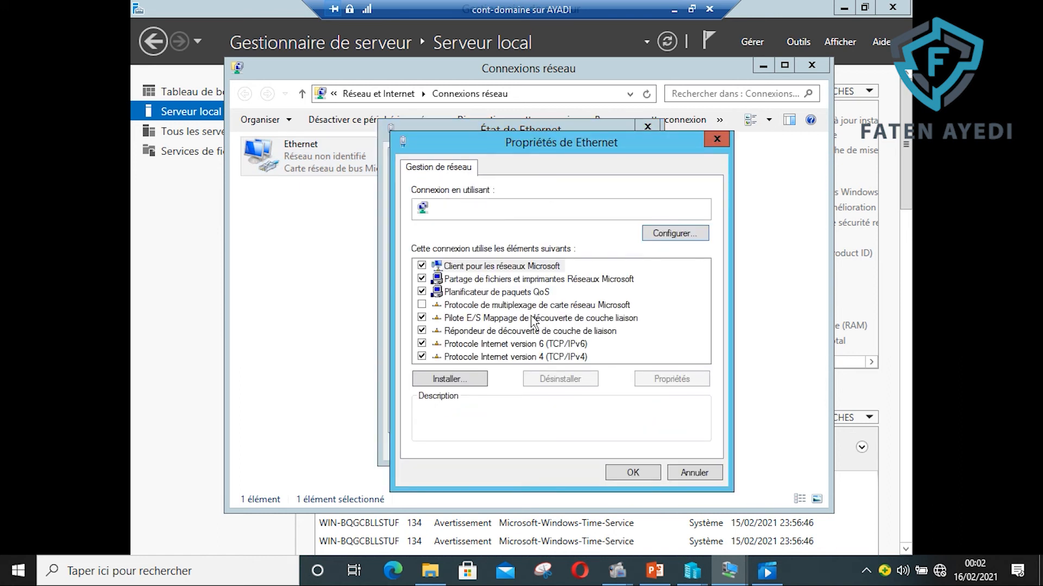
{"action": "double_click", "coordinate": [544, 357]}
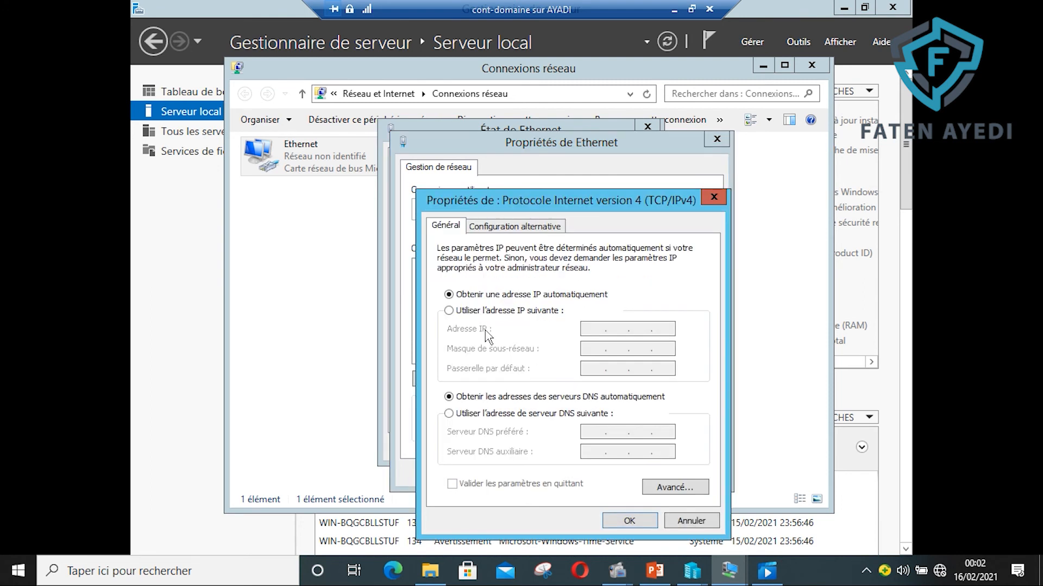
- Assign the static IP address 192.168.10.2 with subnet mask 255.255.255.0 and default gateway 192.168.10.1
{"action": "left_click", "coordinate": [449, 311]}
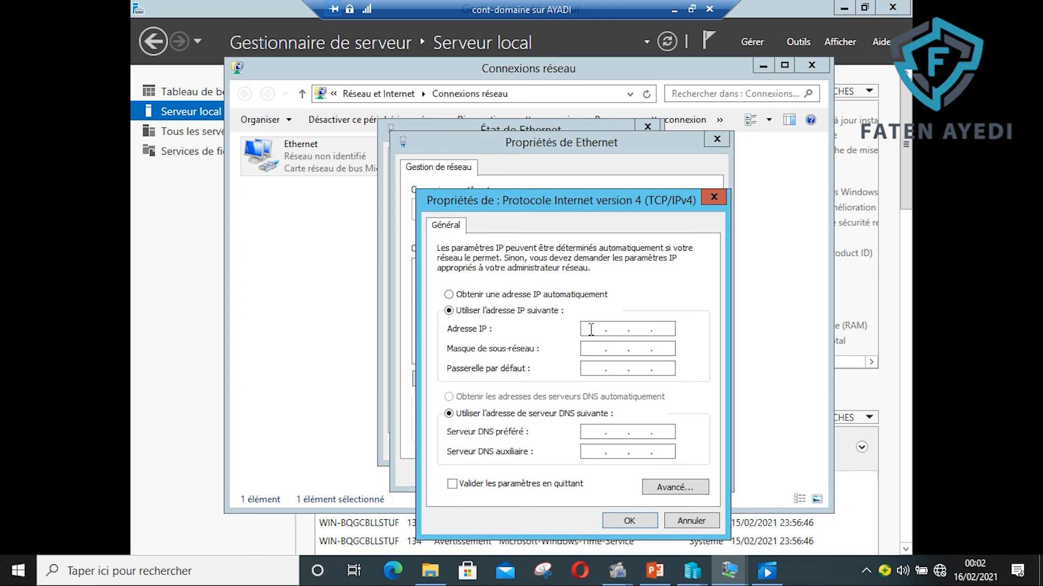
{"action": "key", "text": "Left"}
{"action": "left_click", "coordinate": [595, 330]}
{"action": "type", "text": "192 . 168 . 10 . 2"}
{"action": "left_click", "coordinate": [598, 348]}
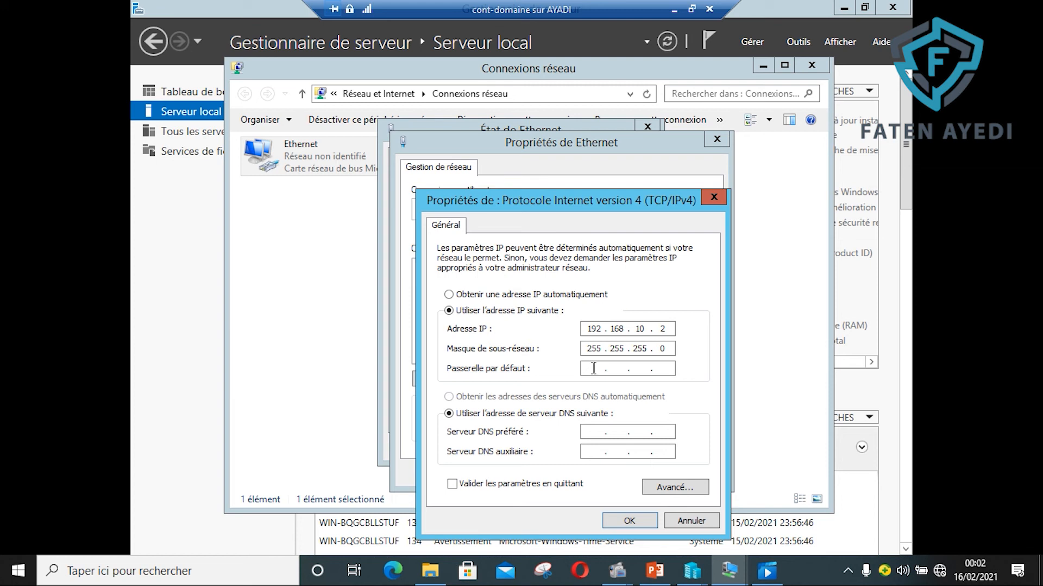
{"action": "left_click", "coordinate": [593, 368]}
{"action": "type", "text": "192 . "}
{"action": "type", "text": "168 . "}
{"action": "type", "text": "10 . "}
{"action": "type", "text": "1"}
- Set the preferred DNS server to 127.0.0.1, enable validation of the settings on exit, and confirm the Ethernet properties
{"action": "type", "text": "2"}
{"action": "type", "text": "7"}
{"action": "type", "text": "0 . "}
{"action": "type", "text": "0.1"}
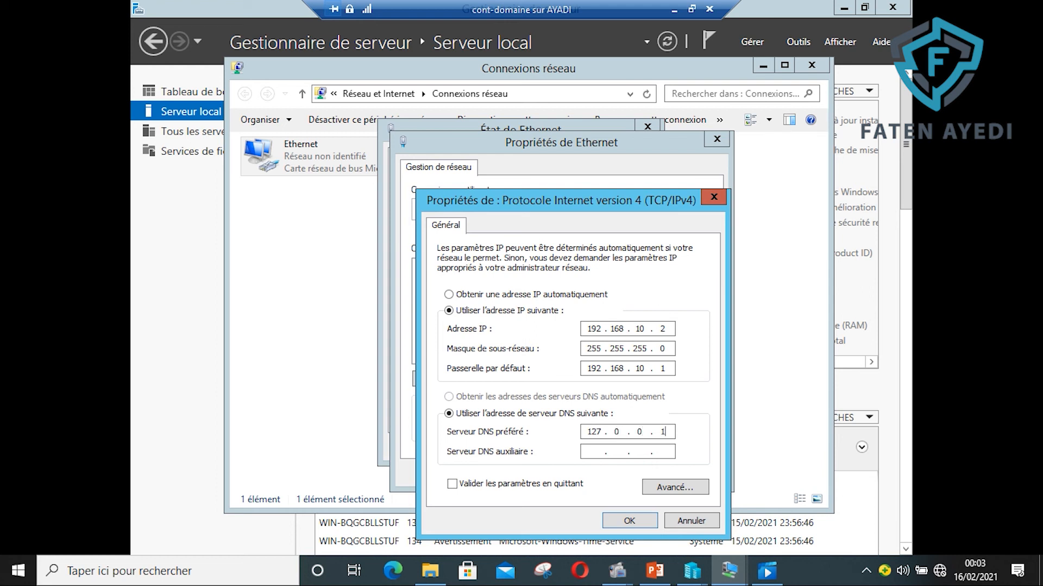
{"action": "left_click", "coordinate": [452, 485]}
{"action": "left_click", "coordinate": [628, 522]}
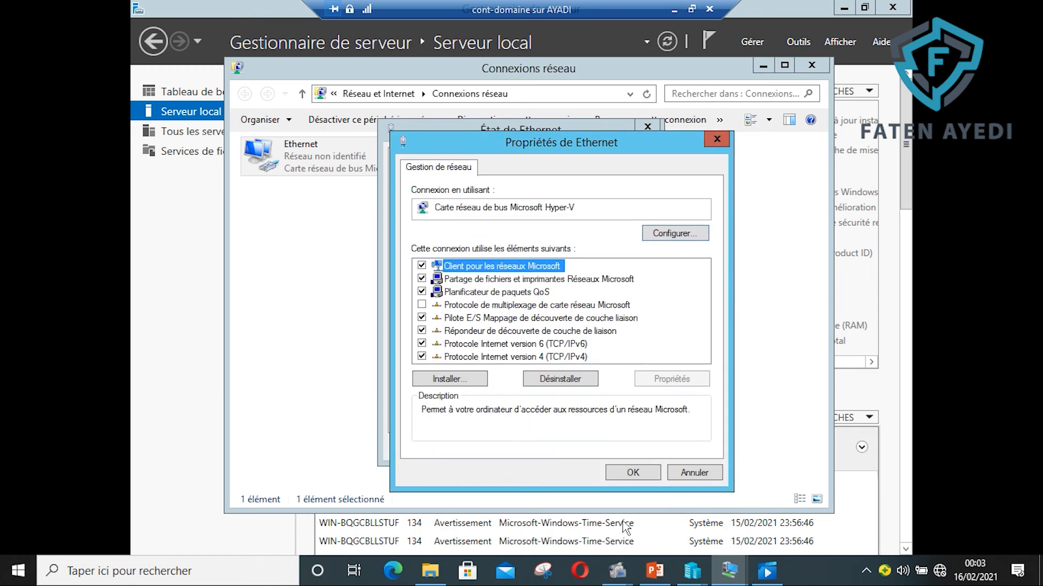
{"action": "left_click", "coordinate": [630, 473]}
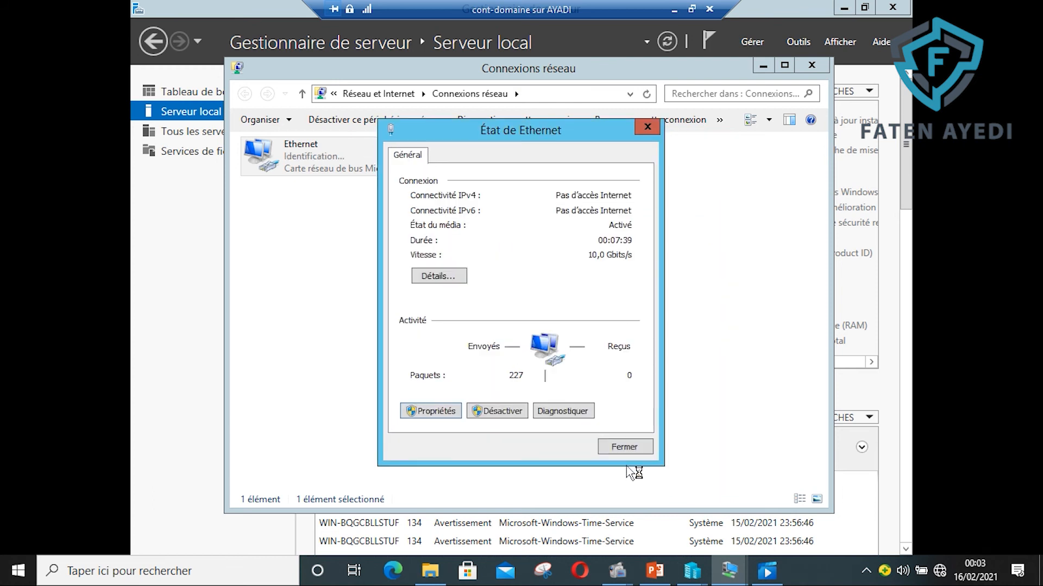
- Cancel the network diagnostics and check the Ethernet connection's details for the assigned IPv4 settings
{"action": "left_click", "coordinate": [538, 410]}
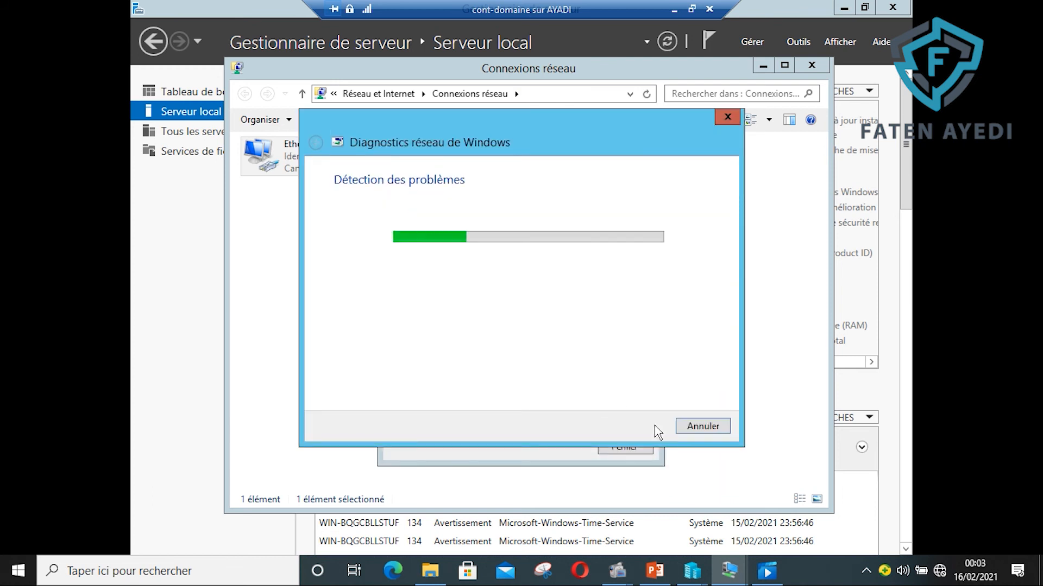
{"action": "left_click", "coordinate": [699, 427]}
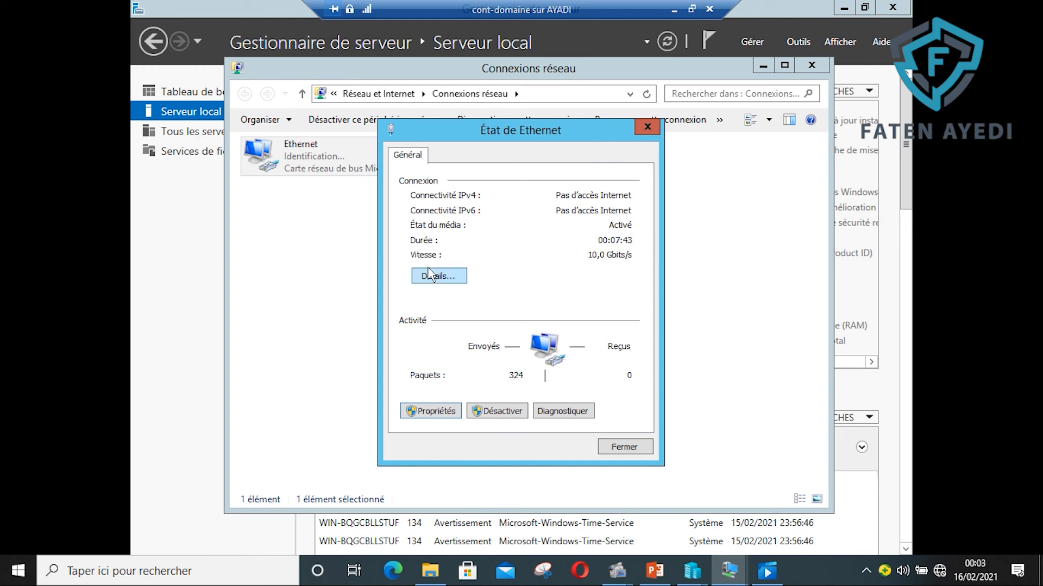
{"action": "left_click", "coordinate": [431, 276]}
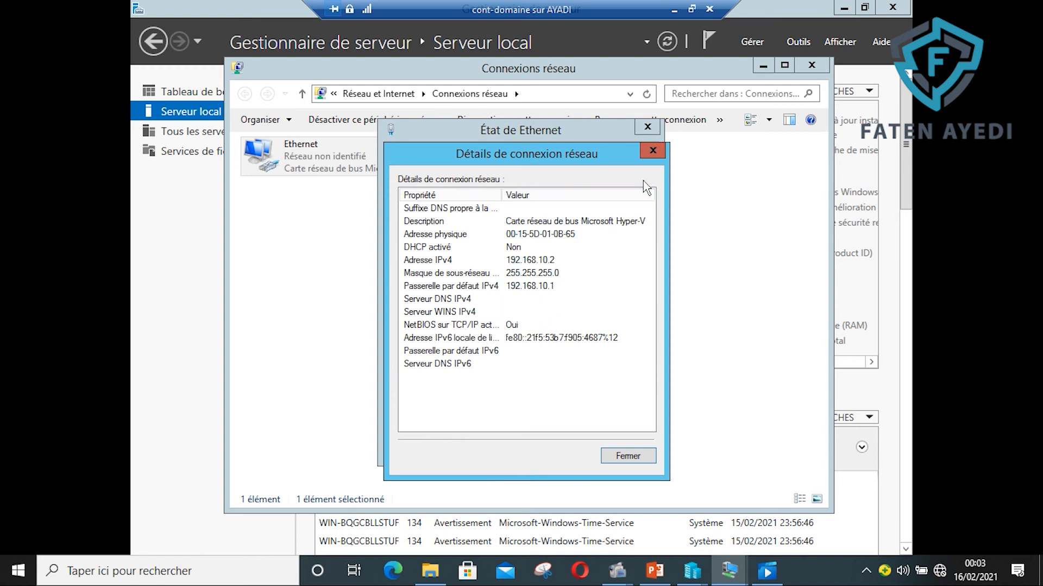
{"action": "left_click", "coordinate": [632, 460]}
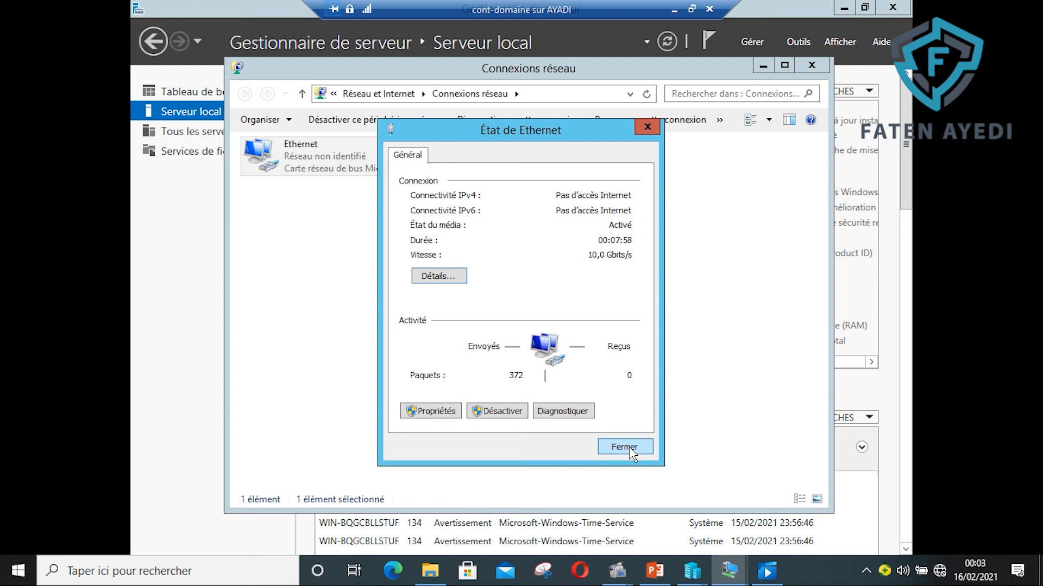
{"action": "left_click", "coordinate": [629, 450]}
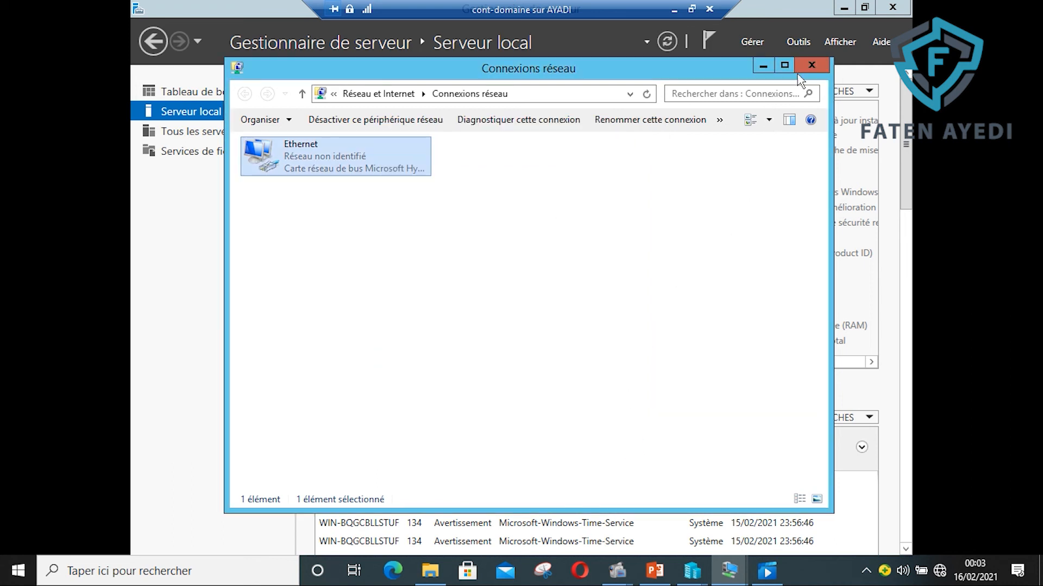
- Close the network connections window and refresh the local server's properties in Server Manager
{"action": "left_click", "coordinate": [809, 65]}
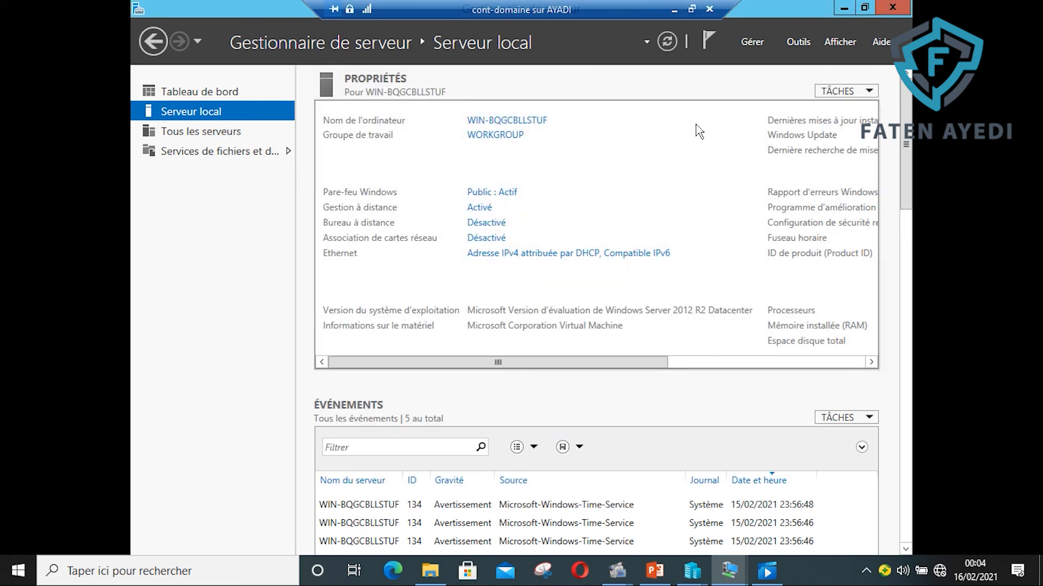
{"action": "left_click", "coordinate": [667, 42]}
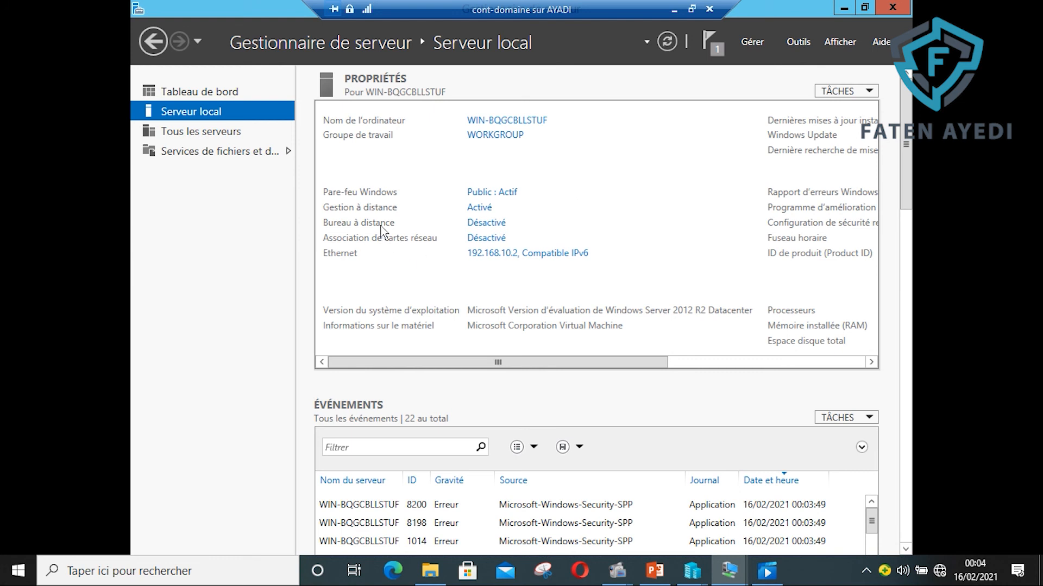
- Allow Remote Desktop connections to the server without requiring NLA authentication, apply the setting, and refresh the local server's properties
{"action": "left_click", "coordinate": [480, 225]}
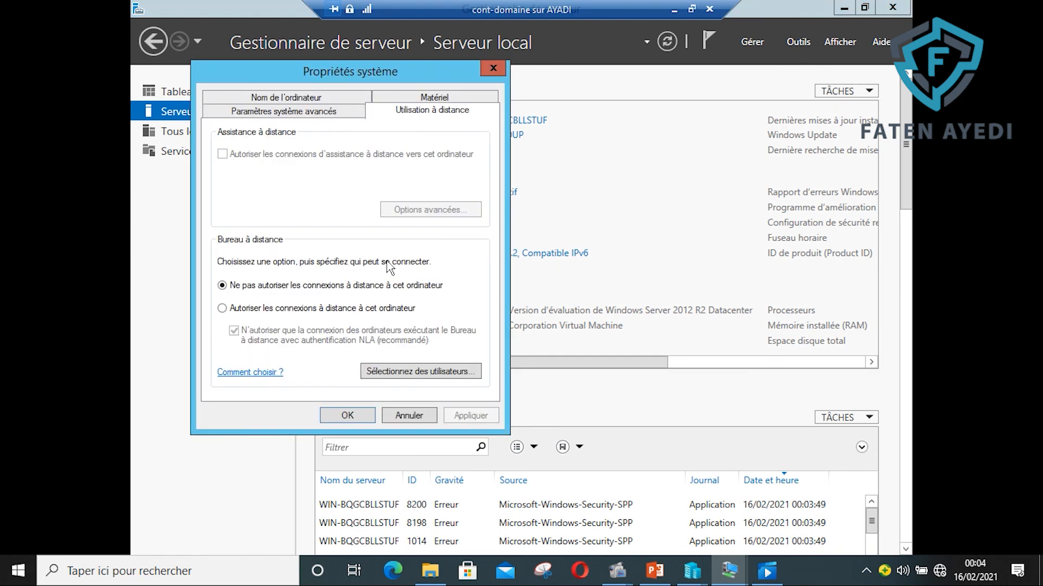
{"action": "left_click", "coordinate": [222, 308]}
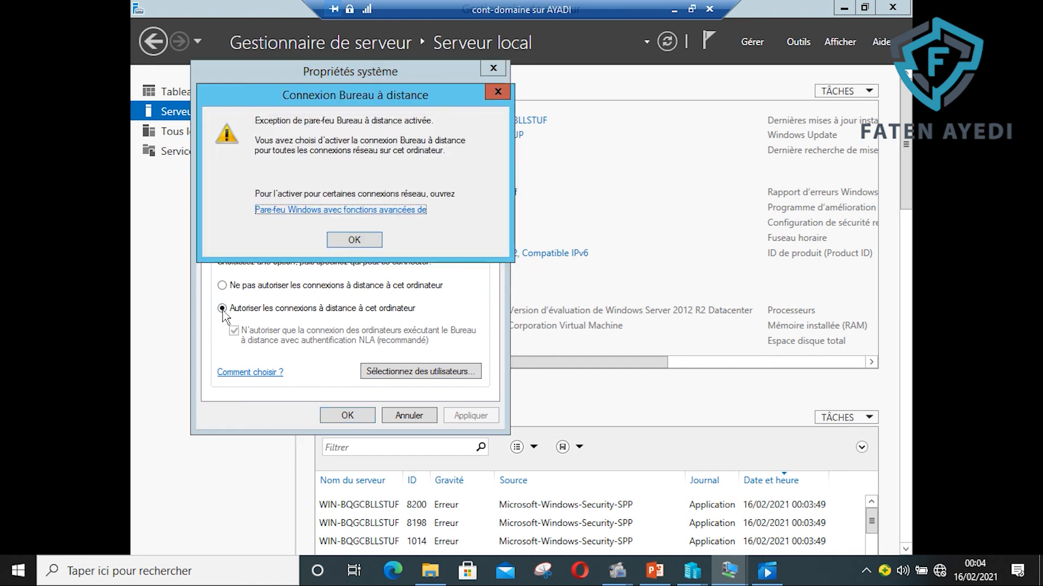
{"action": "left_click", "coordinate": [341, 240]}
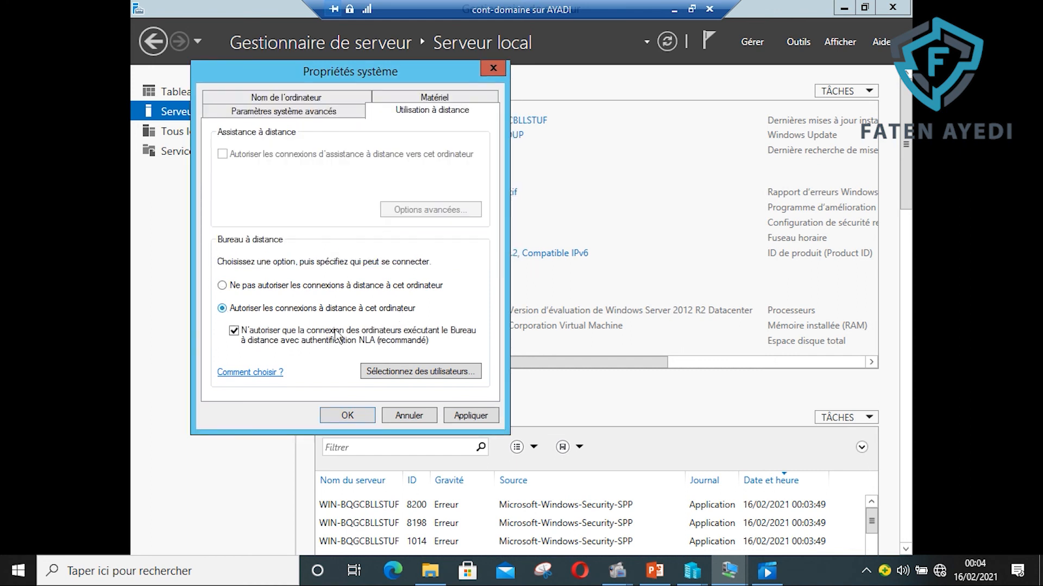
{"action": "left_click", "coordinate": [234, 332]}
{"action": "left_click", "coordinate": [464, 417]}
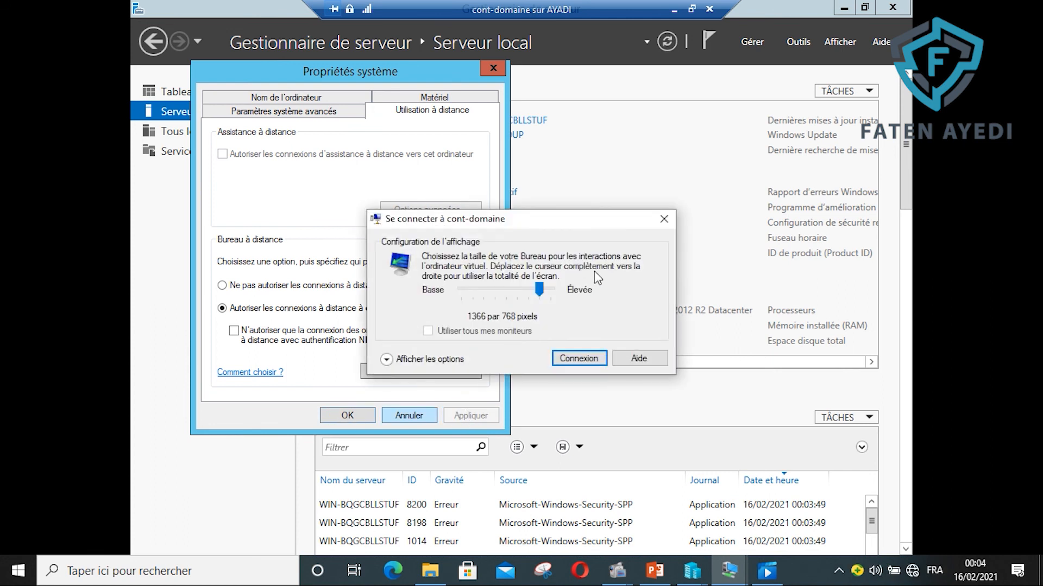
{"action": "left_click", "coordinate": [664, 220]}
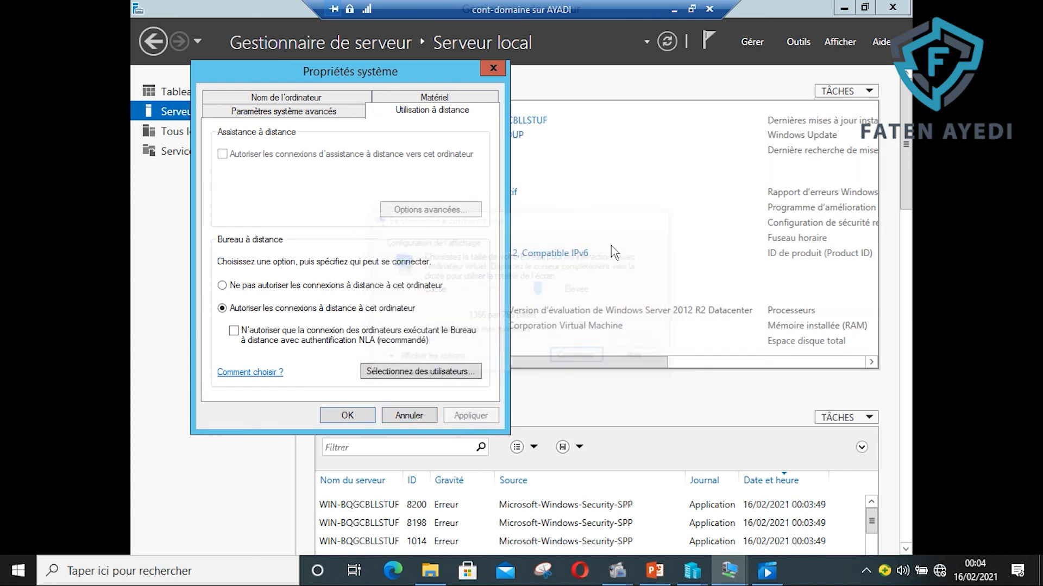
{"action": "left_click", "coordinate": [347, 416]}
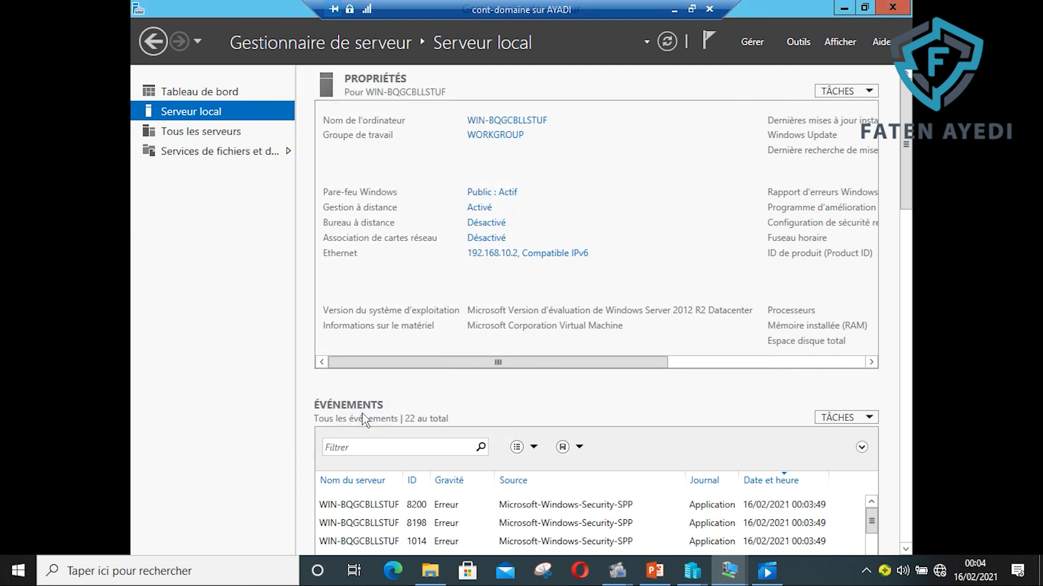
{"action": "left_click", "coordinate": [667, 41]}
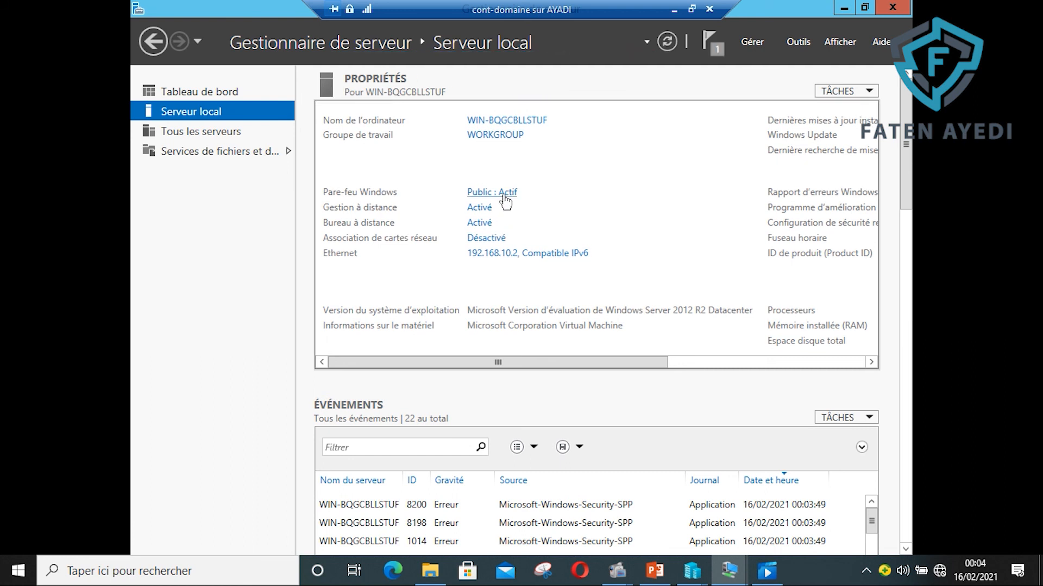
- Turn off Windows Firewall for both private and public networks and refresh the local server's properties
{"action": "left_click", "coordinate": [504, 193]}
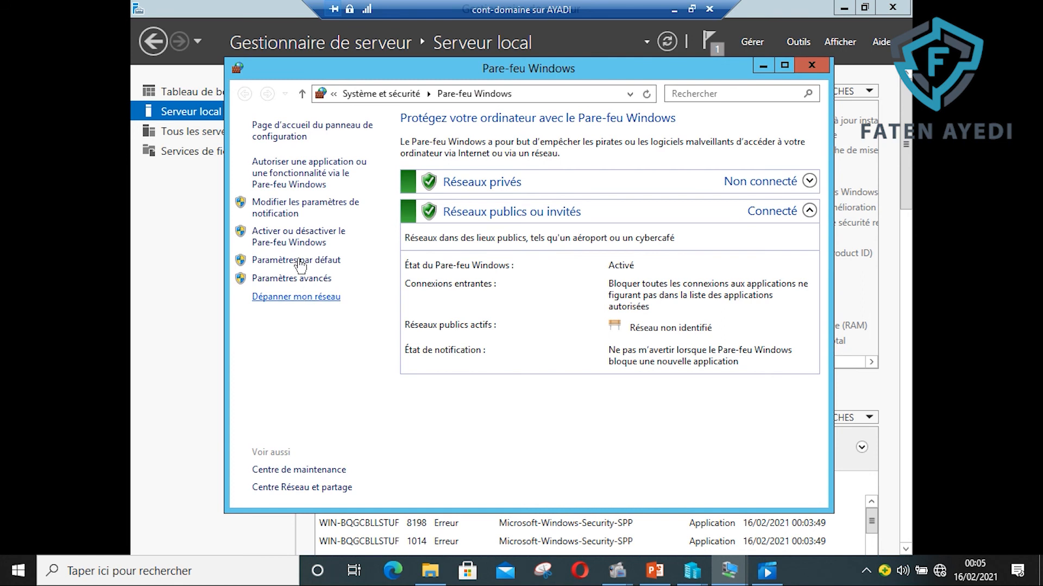
{"action": "left_click", "coordinate": [298, 242]}
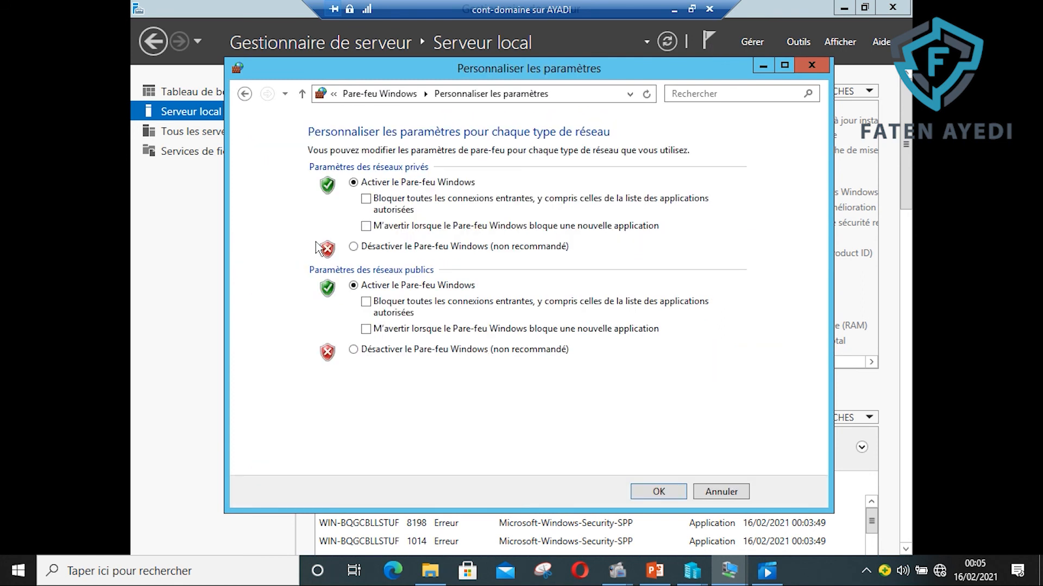
{"action": "left_click", "coordinate": [353, 246]}
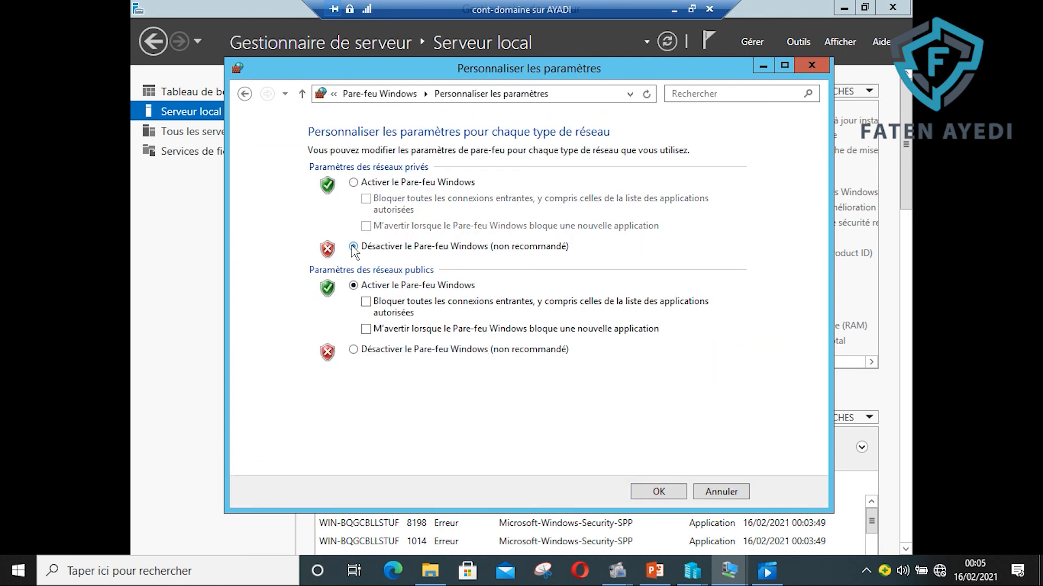
{"action": "left_click", "coordinate": [357, 352]}
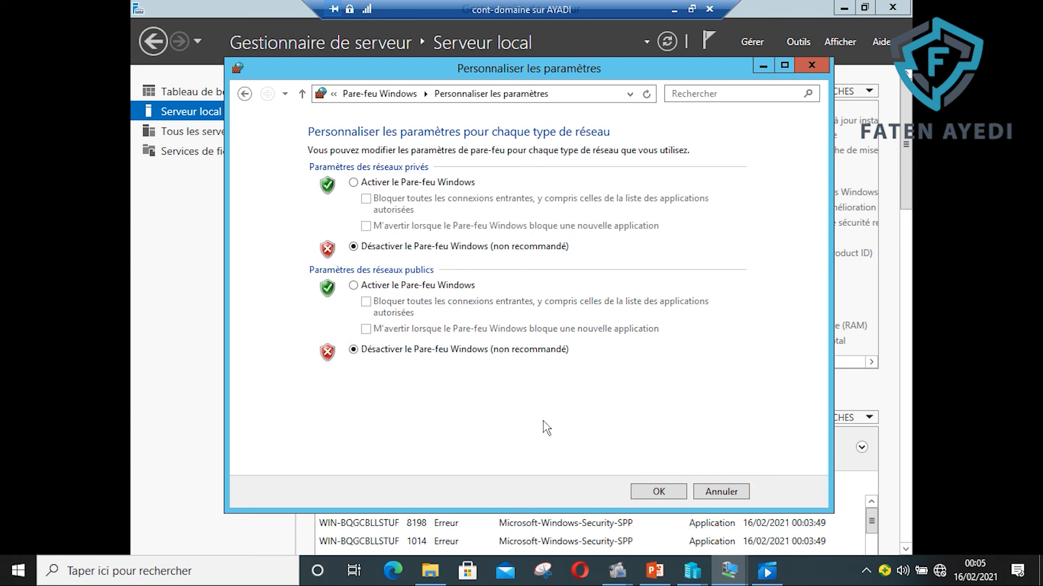
{"action": "left_click", "coordinate": [651, 493]}
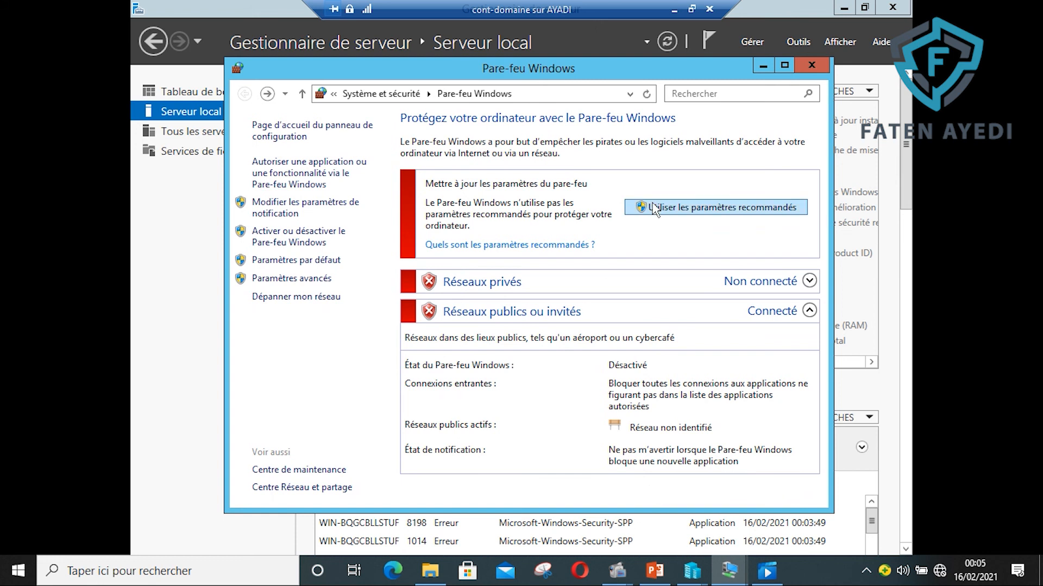
{"action": "left_click", "coordinate": [811, 67]}
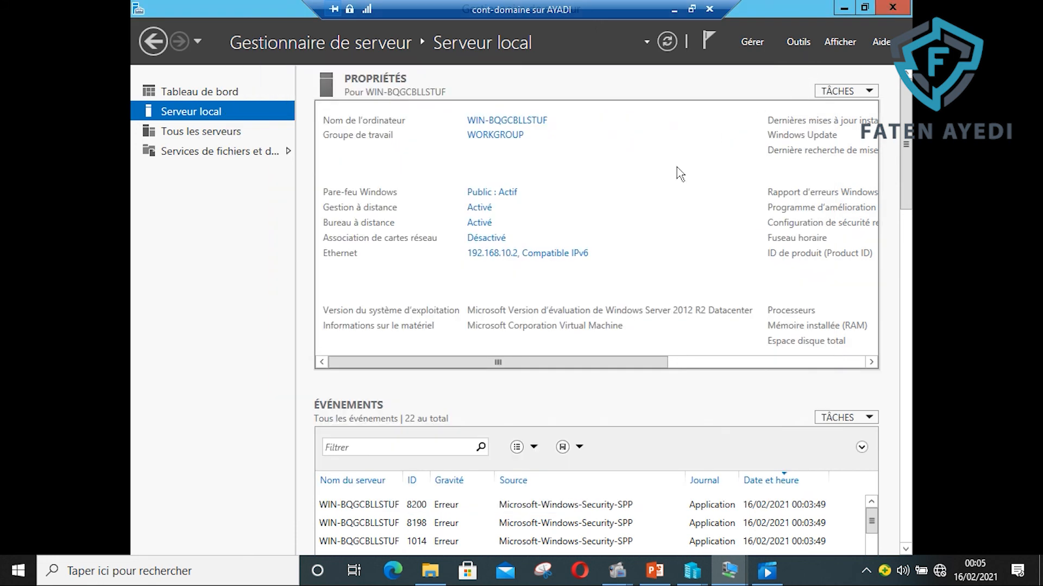
{"action": "left_click", "coordinate": [667, 42]}
{"action": "left_click", "coordinate": [753, 43]}
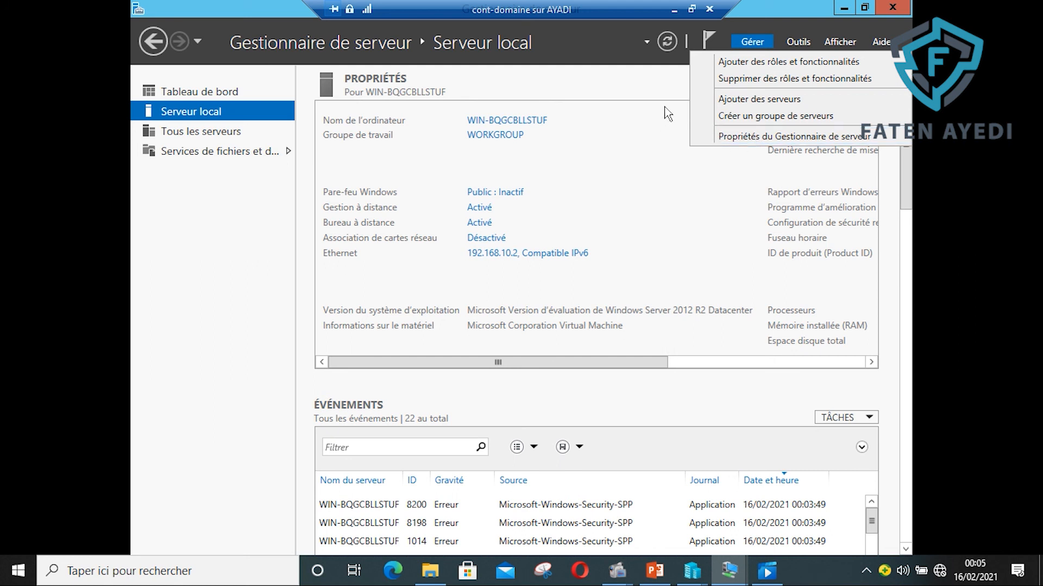
{"action": "left_click", "coordinate": [799, 47]}
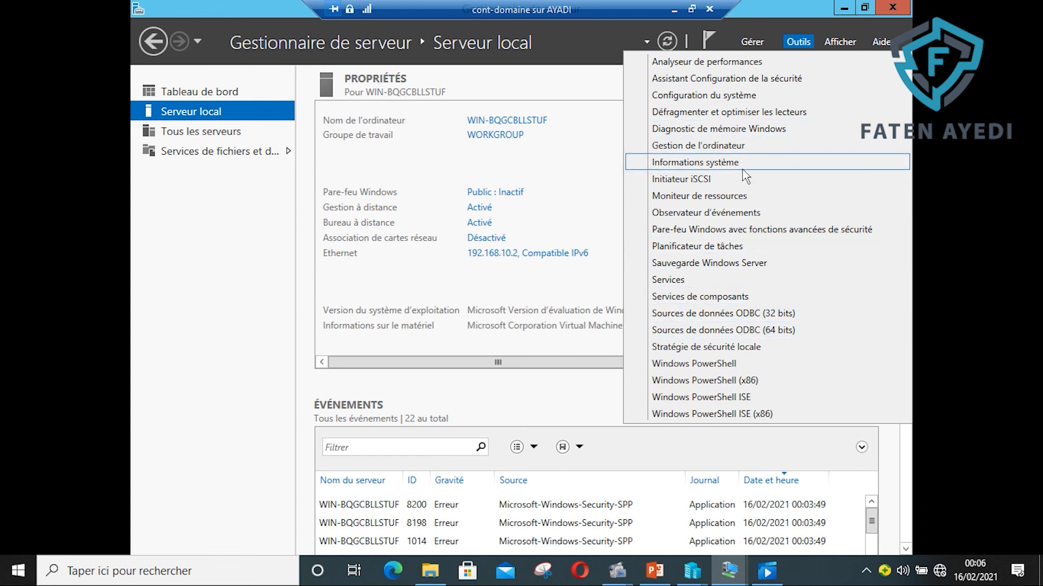
{"action": "left_click", "coordinate": [595, 173]}
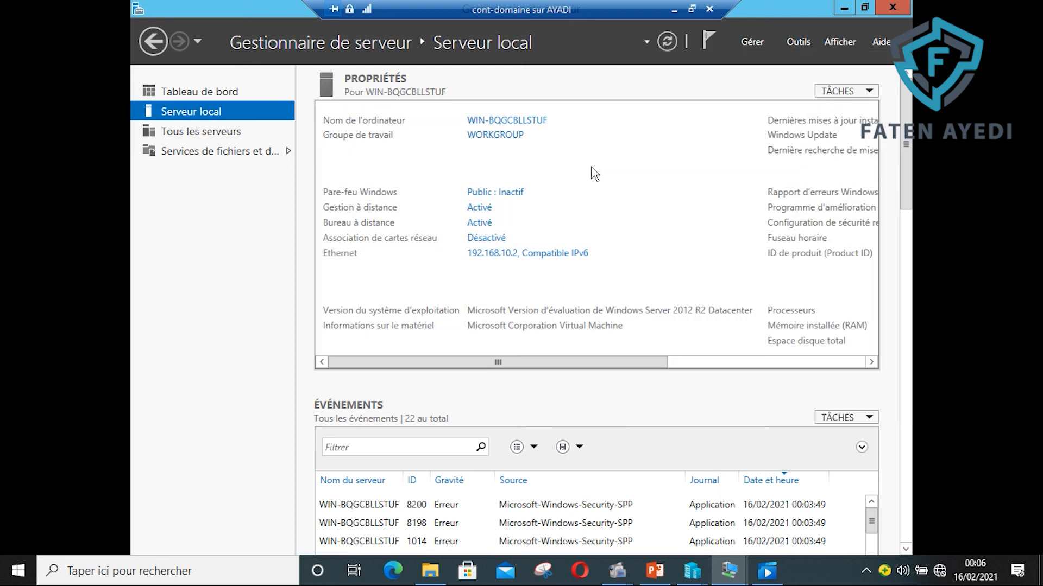
- Rename the computer to cont-domain, keep it in WORKGROUP, and acknowledge the required restart
{"action": "left_click", "coordinate": [506, 121]}
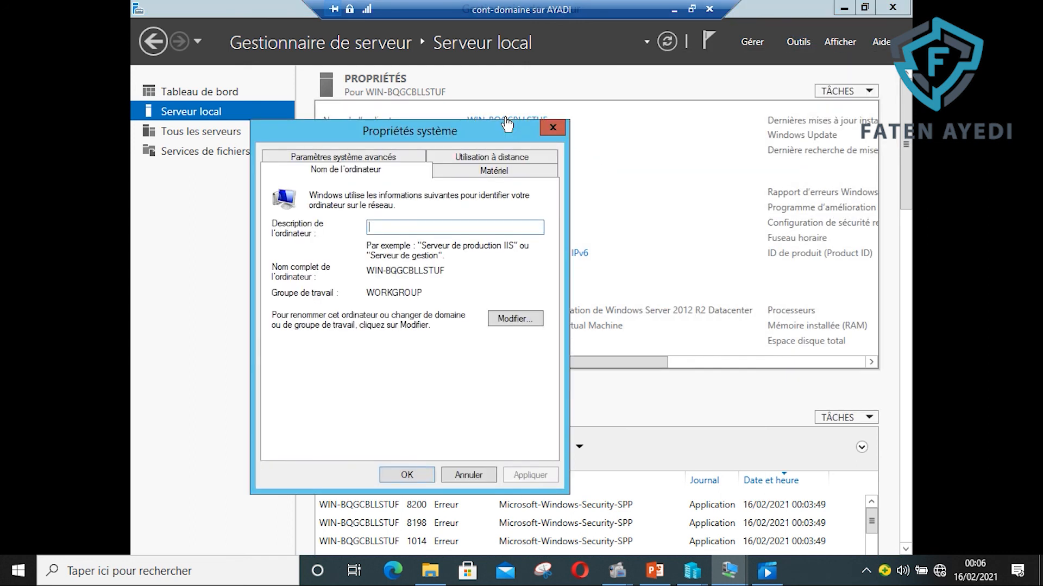
{"action": "left_click", "coordinate": [511, 319]}
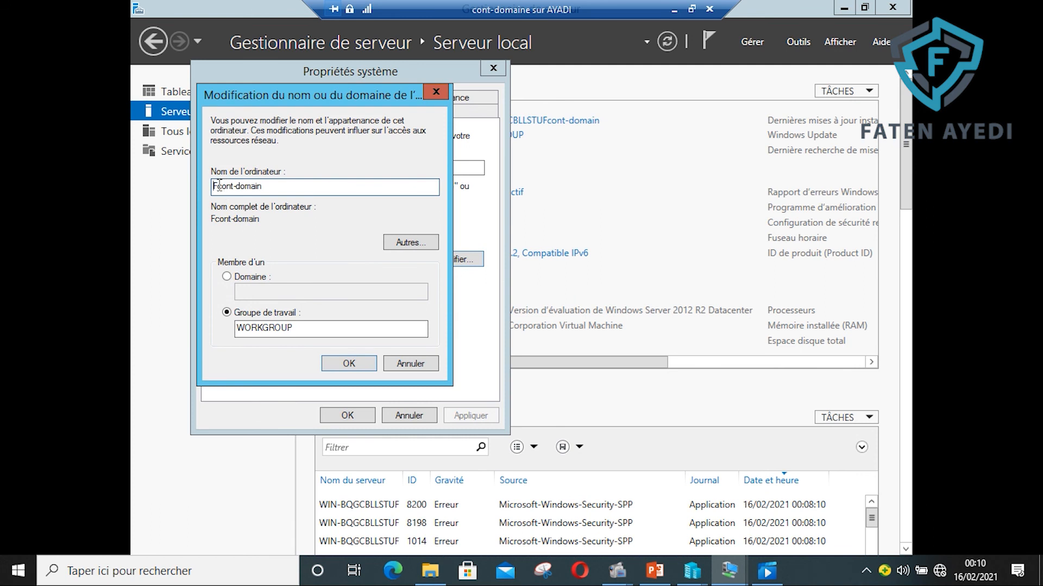
{"action": "key", "text": "Delete"}
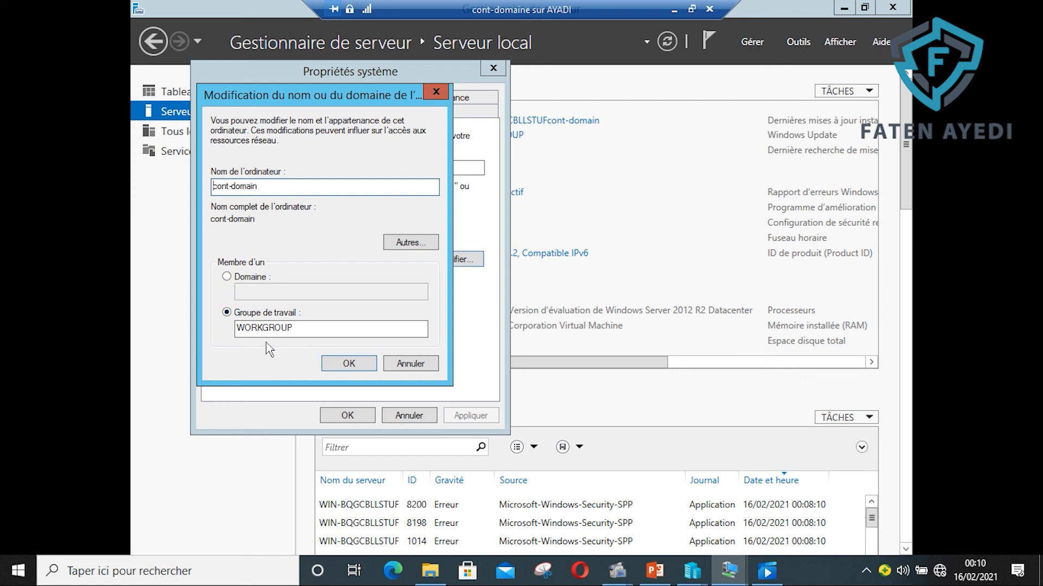
{"action": "left_click", "coordinate": [353, 363]}
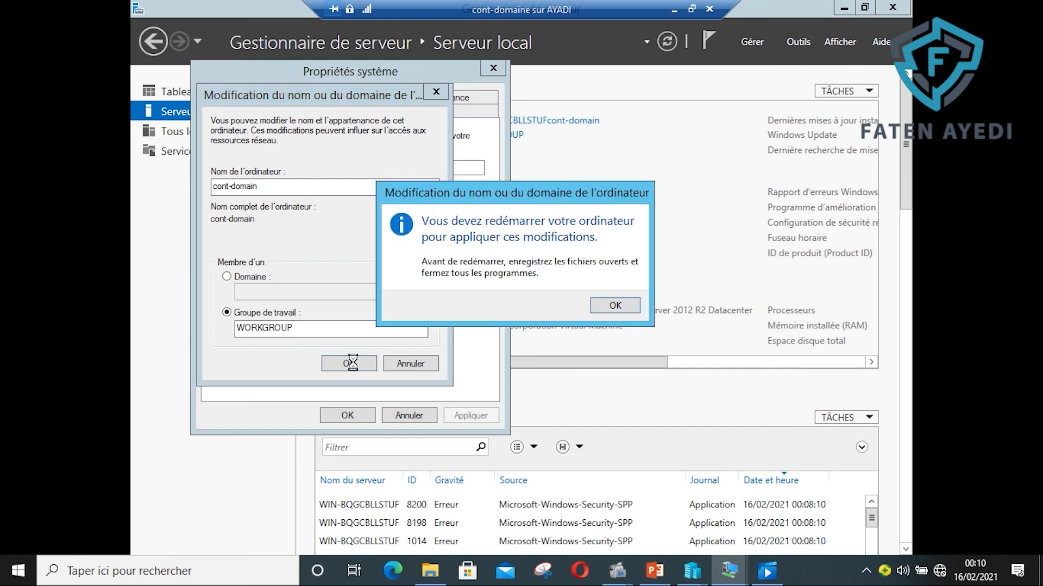
{"action": "left_click", "coordinate": [614, 306]}
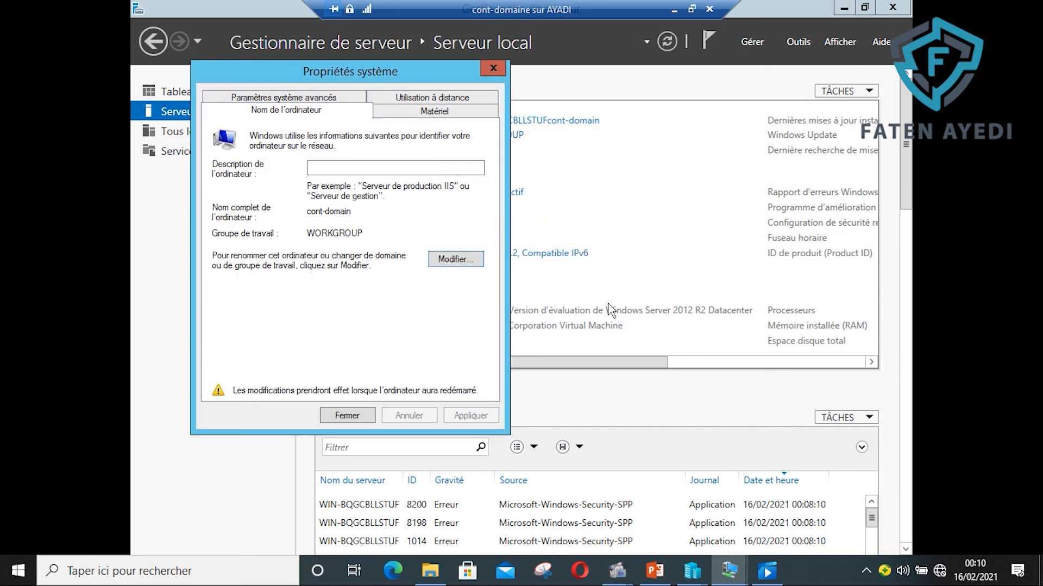
- Review the new computer name without changing it, close the system properties, and restart the server immediately
{"action": "left_click", "coordinate": [469, 263]}
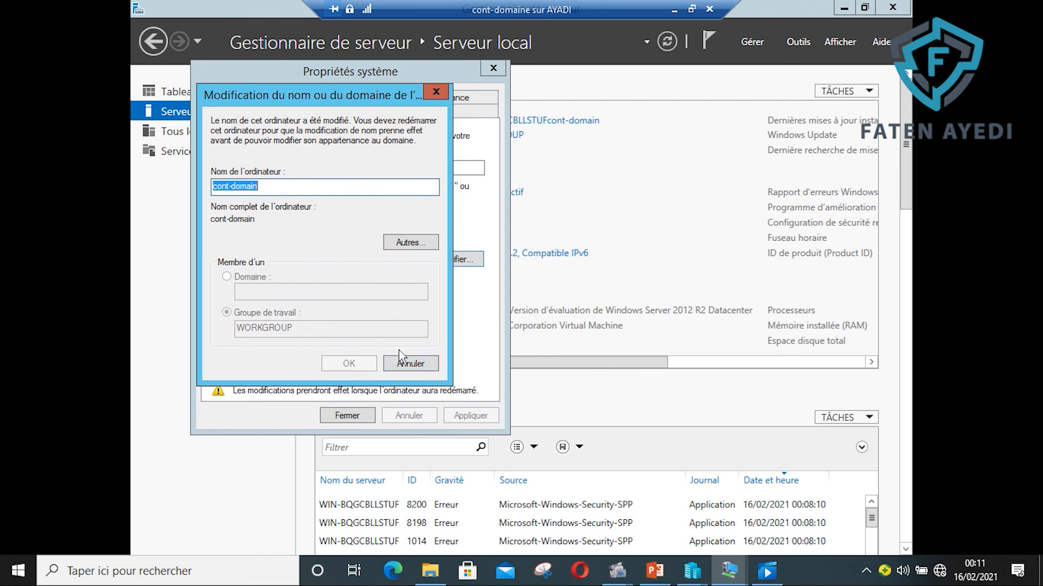
{"action": "left_click", "coordinate": [404, 363]}
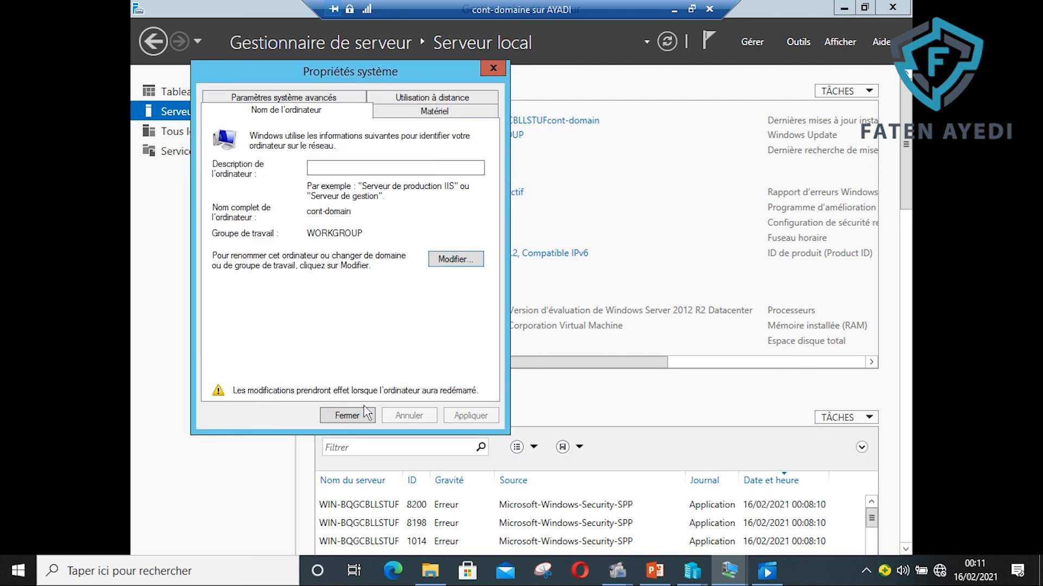
{"action": "left_click", "coordinate": [347, 417]}
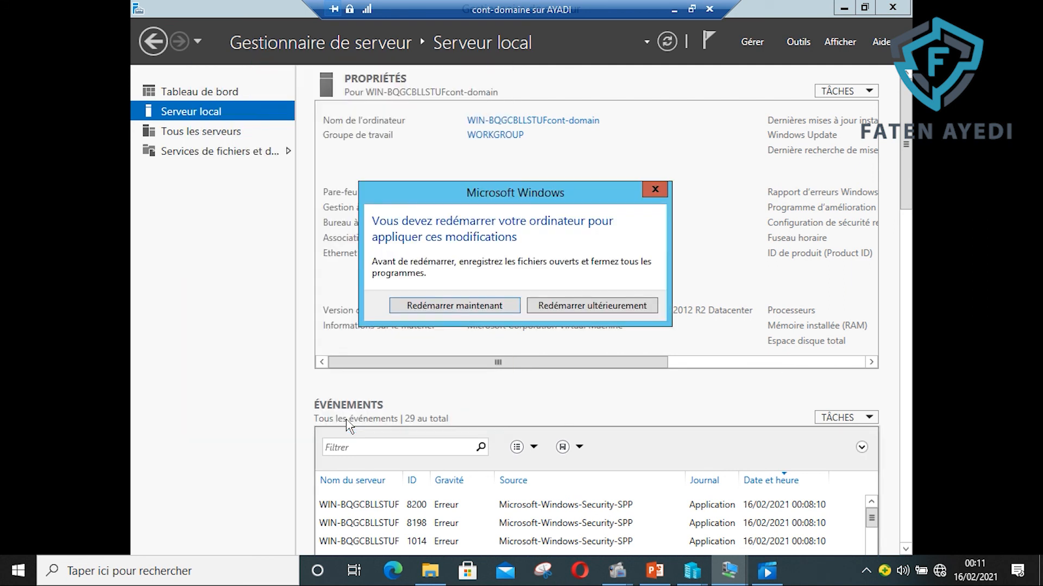
{"action": "left_click", "coordinate": [460, 308]}
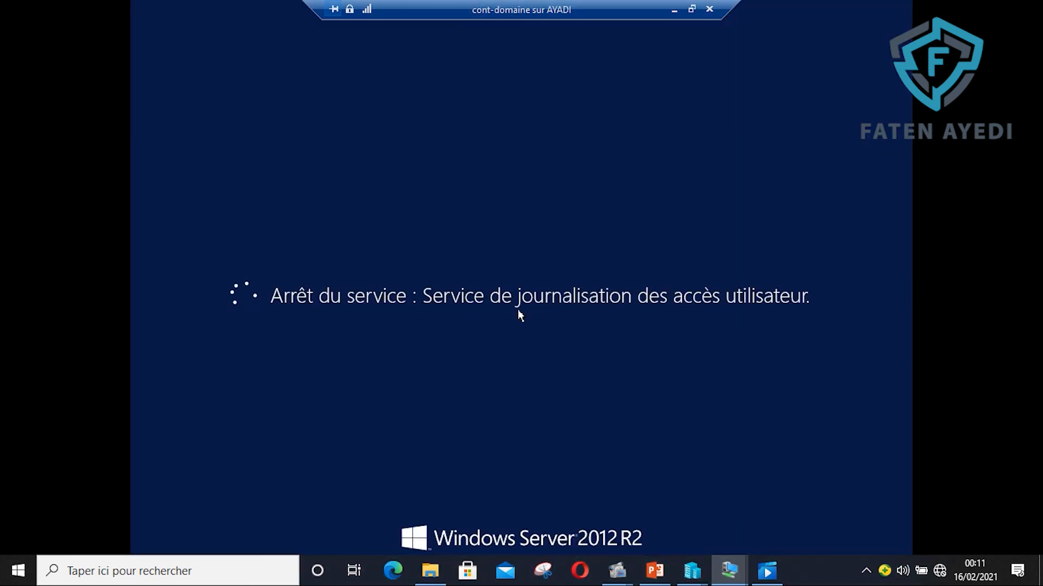
- Take the virtual machine connection out of full screen and sign in to the Administrateur account with its password
{"action": "left_click", "coordinate": [691, 8]}
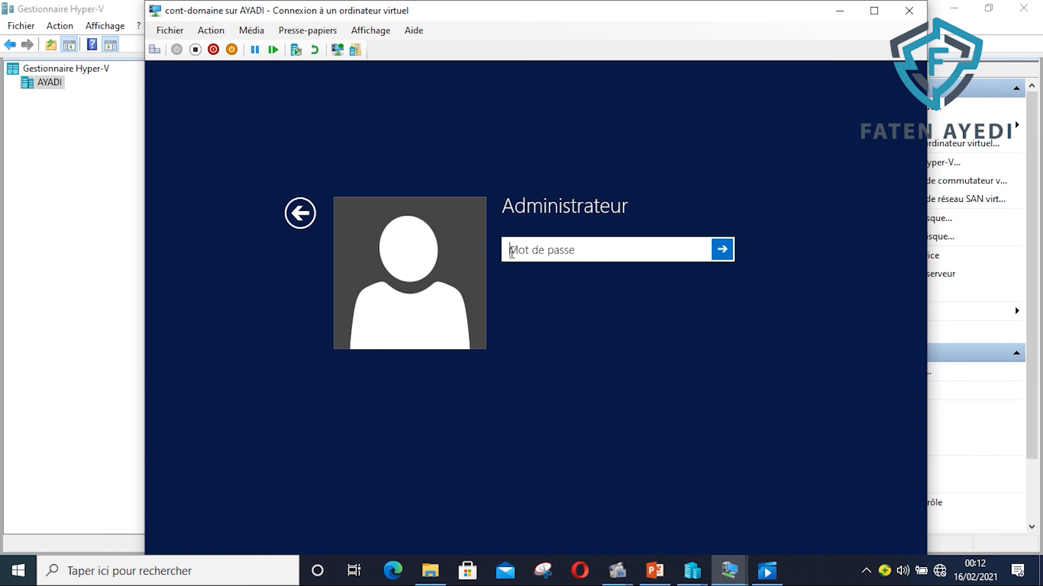
{"action": "type", "text": "•••"}
{"action": "key", "text": "BackSpace"}
{"action": "key", "text": "BackSpace"}
{"action": "key", "text": "BackSpace"}
{"action": "type", "text": "••••••"}
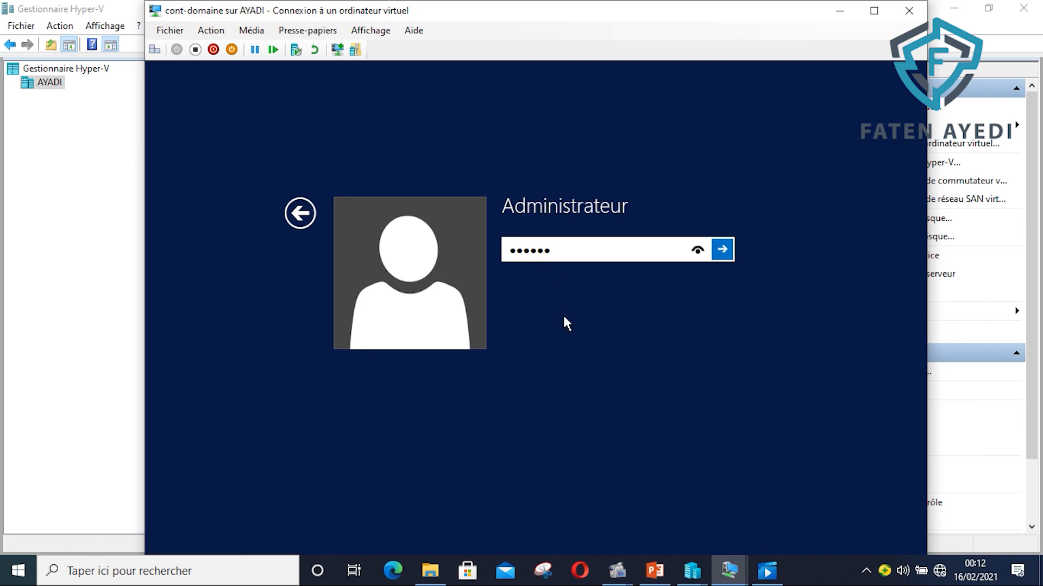
{"action": "type", "text": "••••"}
{"action": "key", "text": "Return"}
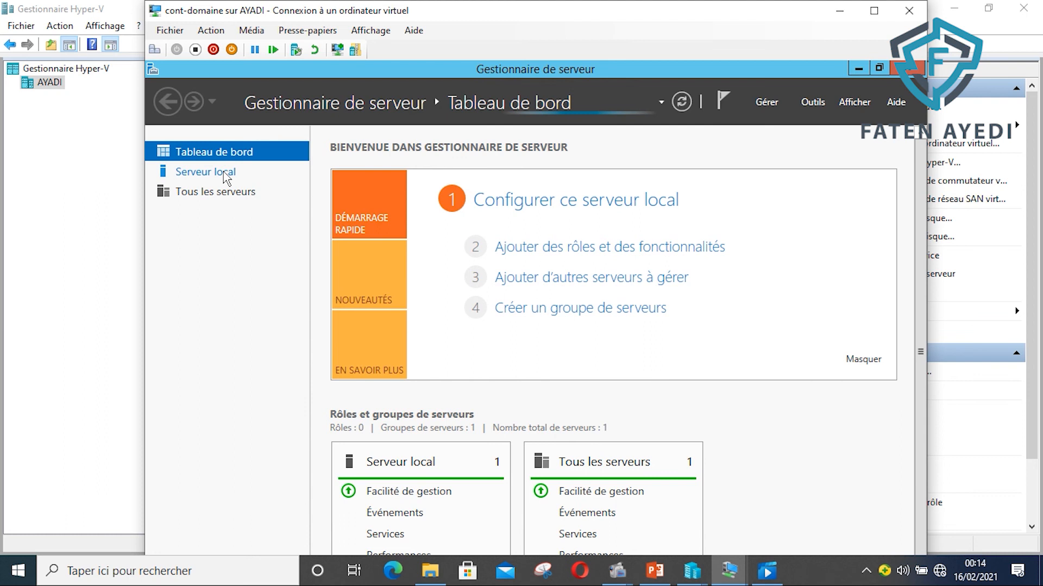
- Check the local server's computer name, firewall, Remote Desktop and Ethernet settings in Server Manager
{"action": "left_click", "coordinate": [226, 174]}
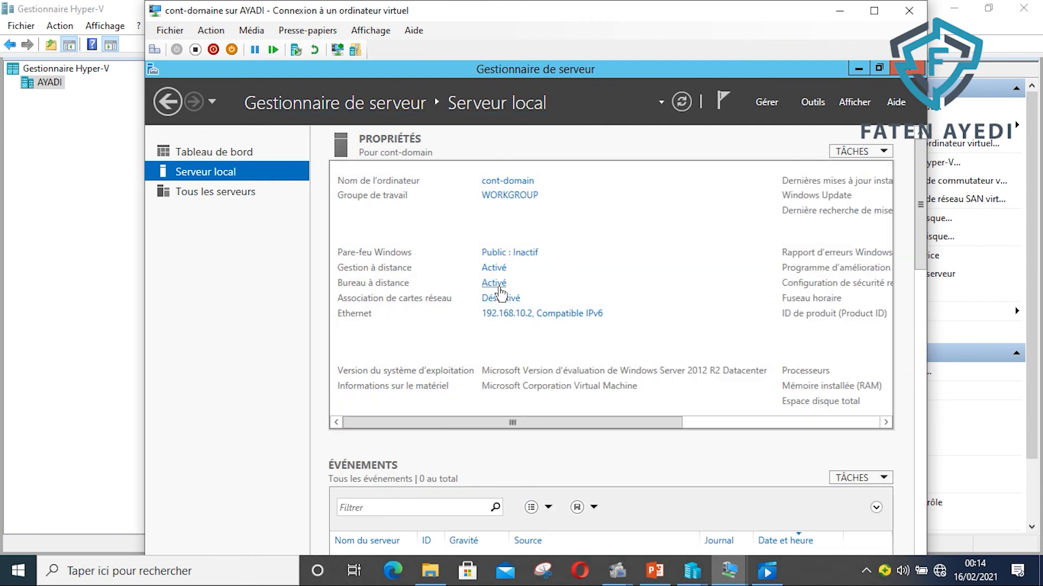
{"action": "left_click", "coordinate": [499, 288]}
{"action": "left_click", "coordinate": [516, 257]}
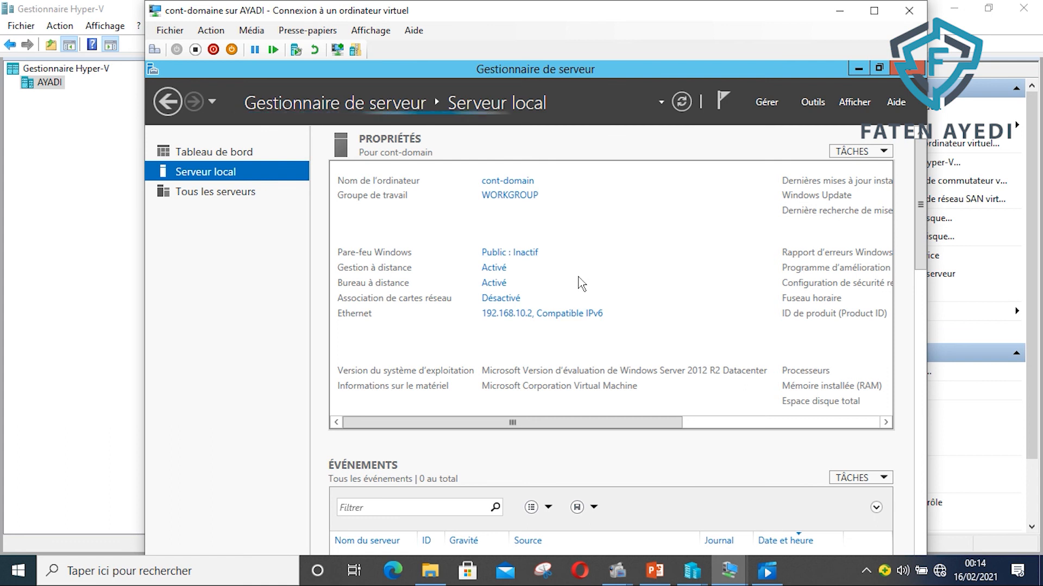